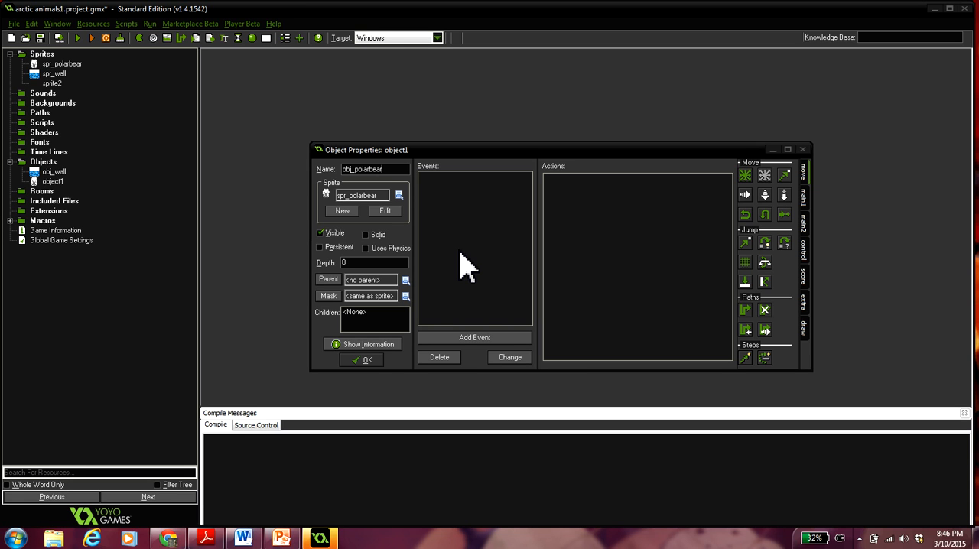
- Add a Create event to obj_polarbear with a Set Variable action that sets move_speed to 5
{"action": "left_click", "coordinate": [485, 338]}
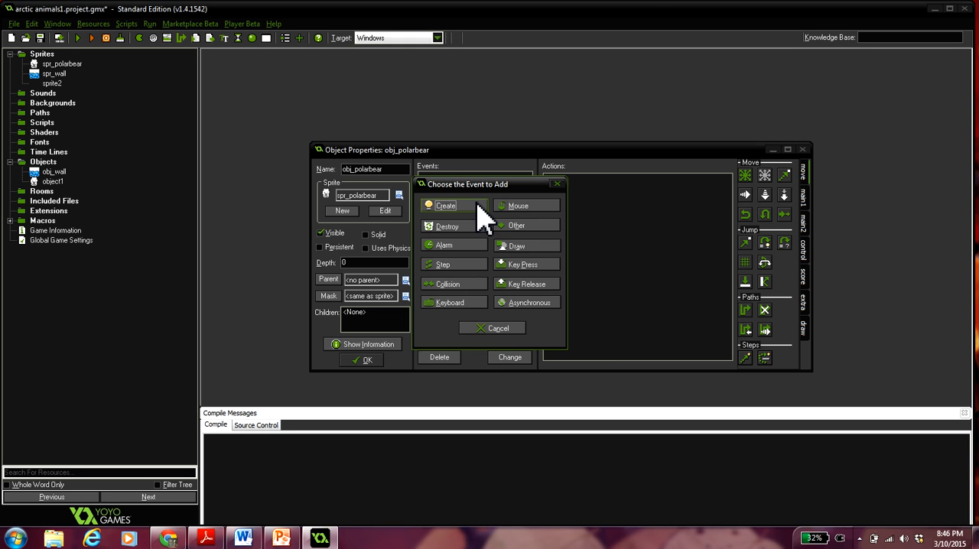
{"action": "left_click", "coordinate": [479, 203]}
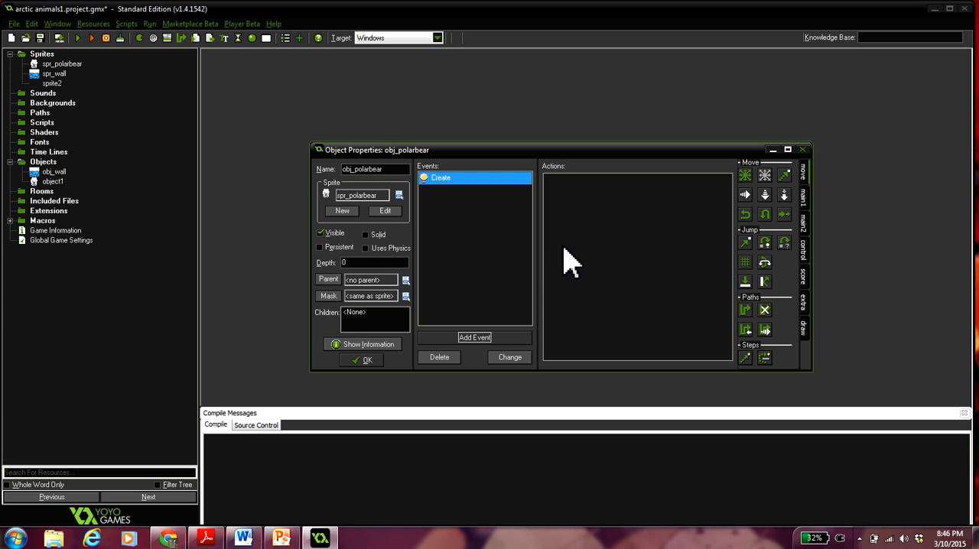
{"action": "left_click", "coordinate": [804, 258]}
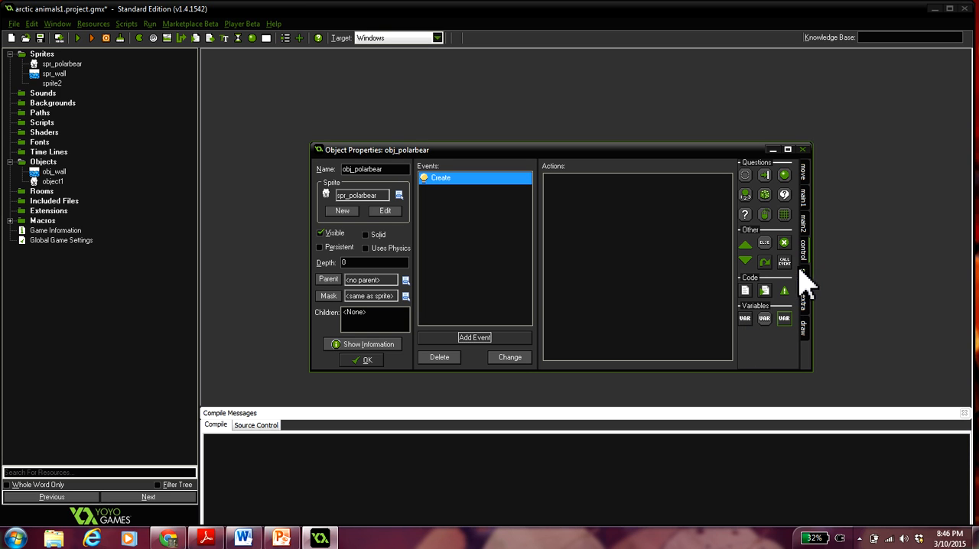
{"action": "left_click_drag", "start_coordinate": [743, 320], "coordinate": [596, 238]}
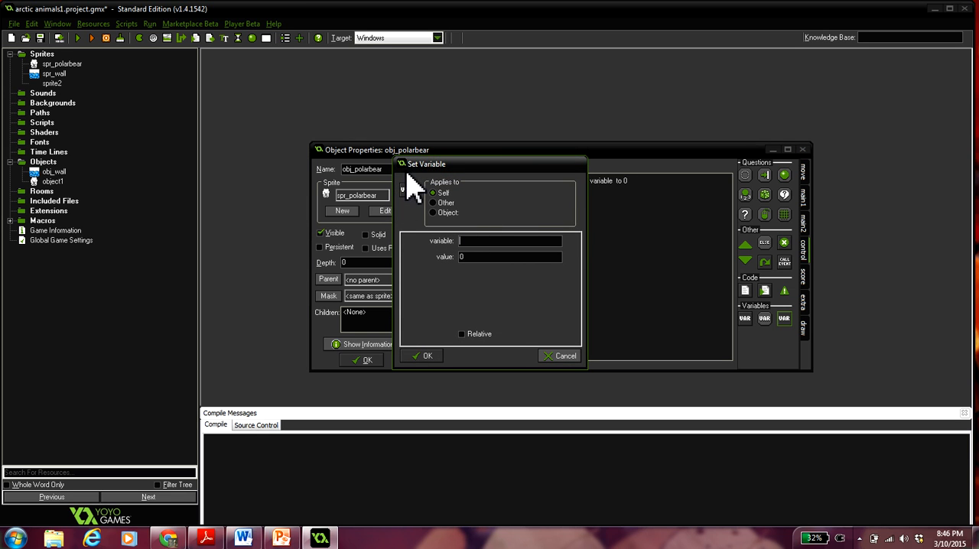
{"action": "type", "text": "move"}
{"action": "type", "text": "_speed"}
{"action": "type", "text": "5"}
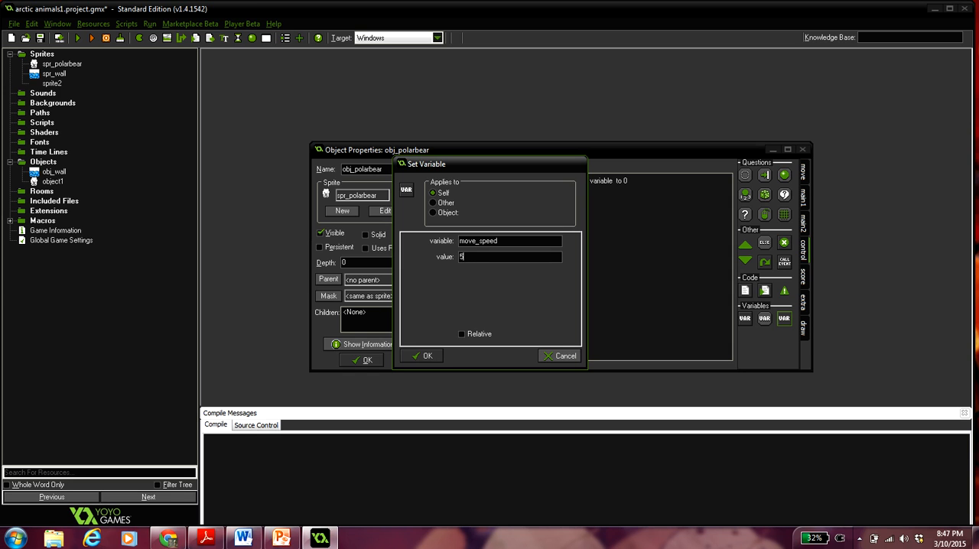
{"action": "left_click", "coordinate": [439, 356]}
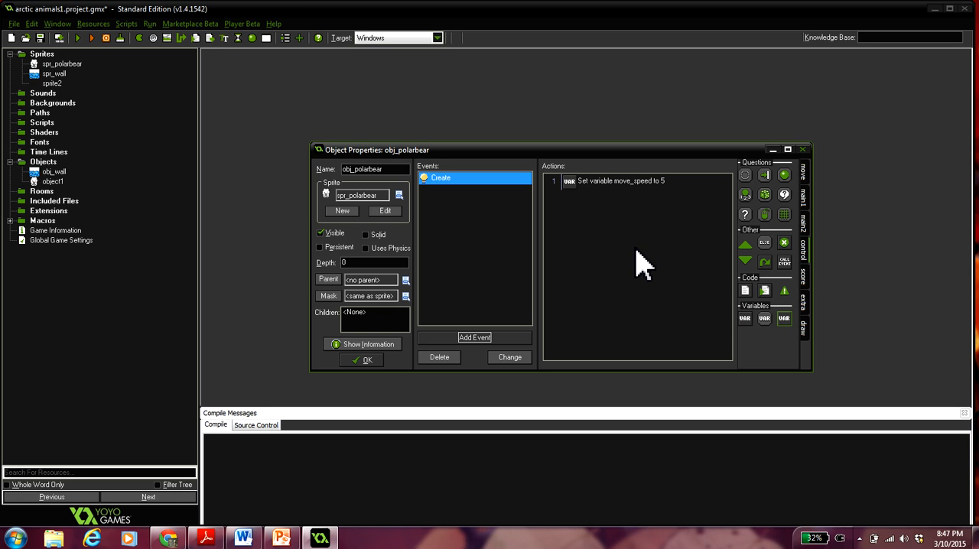
- Add a keyboard <Left> event to obj_polarbear with a Check Empty condition at relative x -move_speed
{"action": "left_click", "coordinate": [480, 339]}
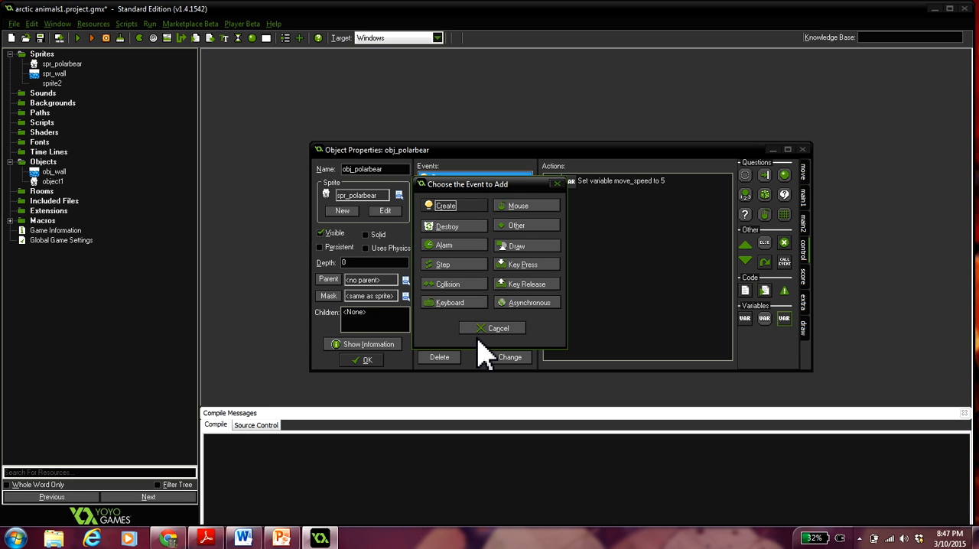
{"action": "left_click", "coordinate": [451, 304]}
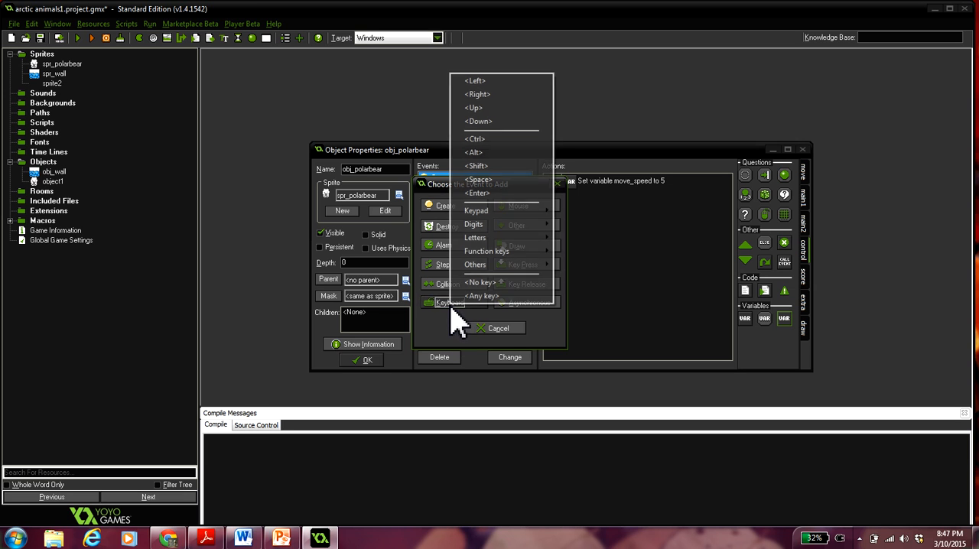
{"action": "left_click", "coordinate": [490, 82]}
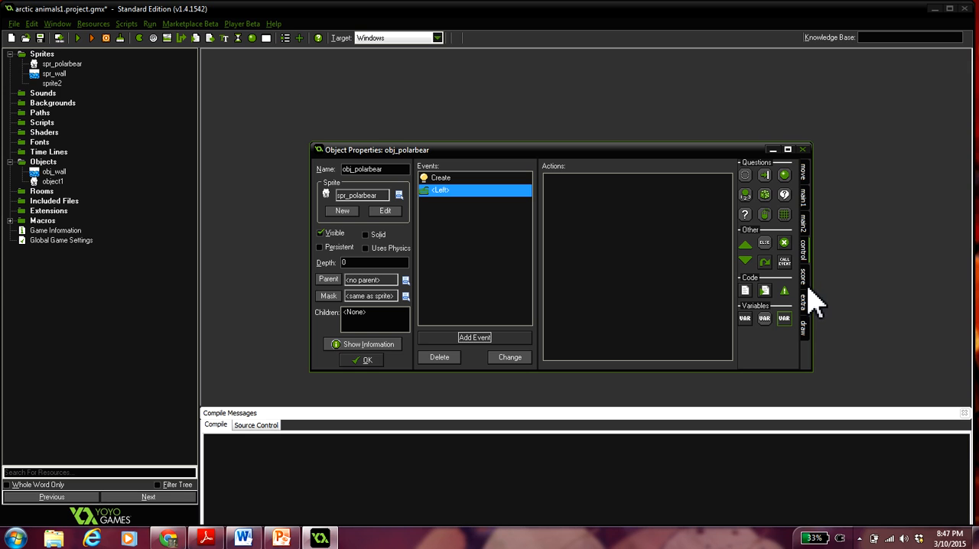
{"action": "left_click", "coordinate": [801, 174]}
{"action": "left_click_drag", "start_coordinate": [745, 176], "coordinate": [667, 221]}
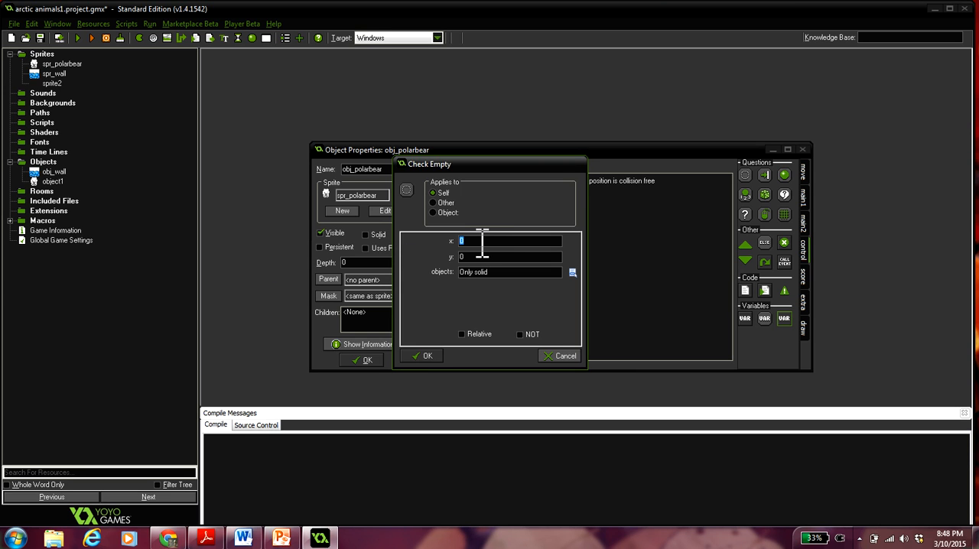
{"action": "type", "text": "-move_speed"}
{"action": "left_click", "coordinate": [465, 333]}
{"action": "left_click", "coordinate": [427, 358]}
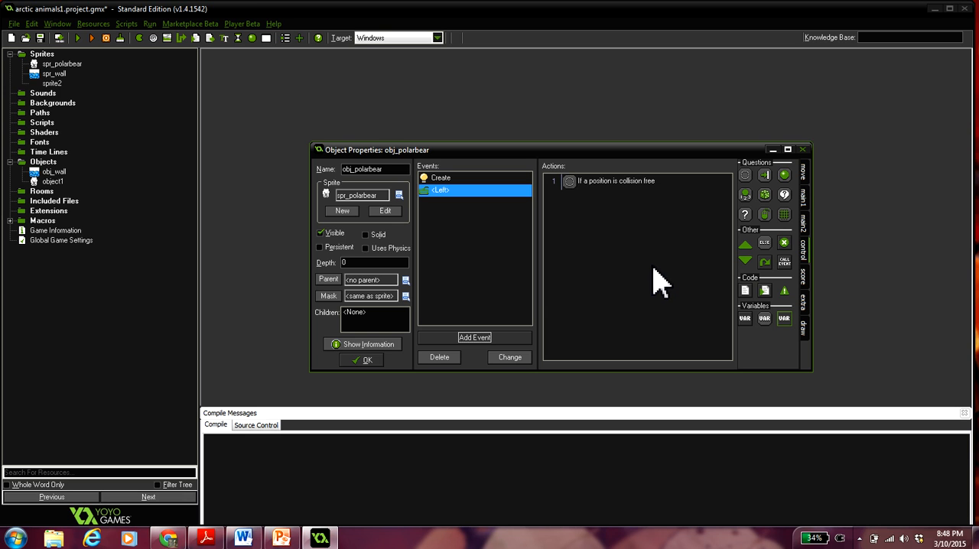
- Add a Jump to Position action to the <Left> event with relative x -move_speed
{"action": "left_click", "coordinate": [804, 175]}
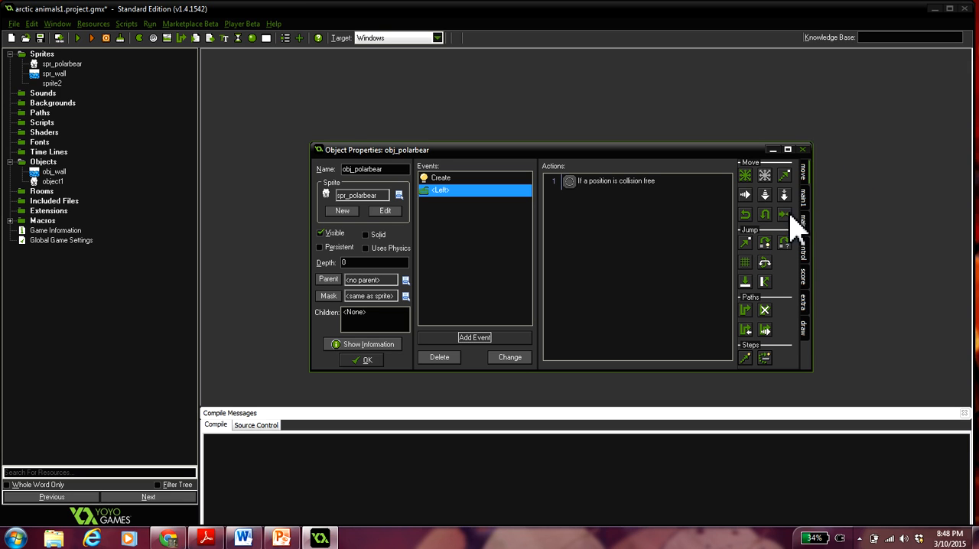
{"action": "left_click", "coordinate": [805, 177]}
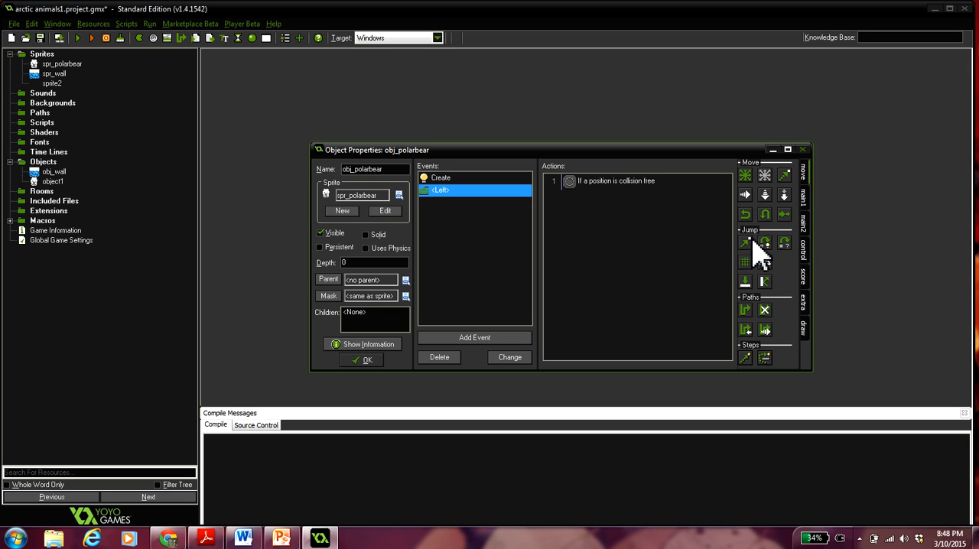
{"action": "left_click_drag", "start_coordinate": [746, 244], "coordinate": [611, 249]}
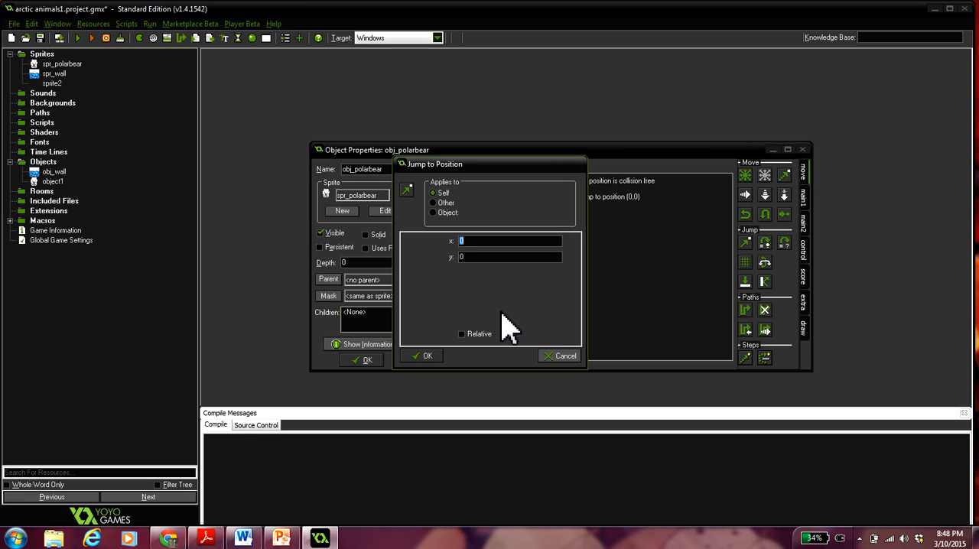
{"action": "type", "text": "-move_speed"}
{"action": "left_click", "coordinate": [463, 339]}
{"action": "left_click", "coordinate": [421, 356]}
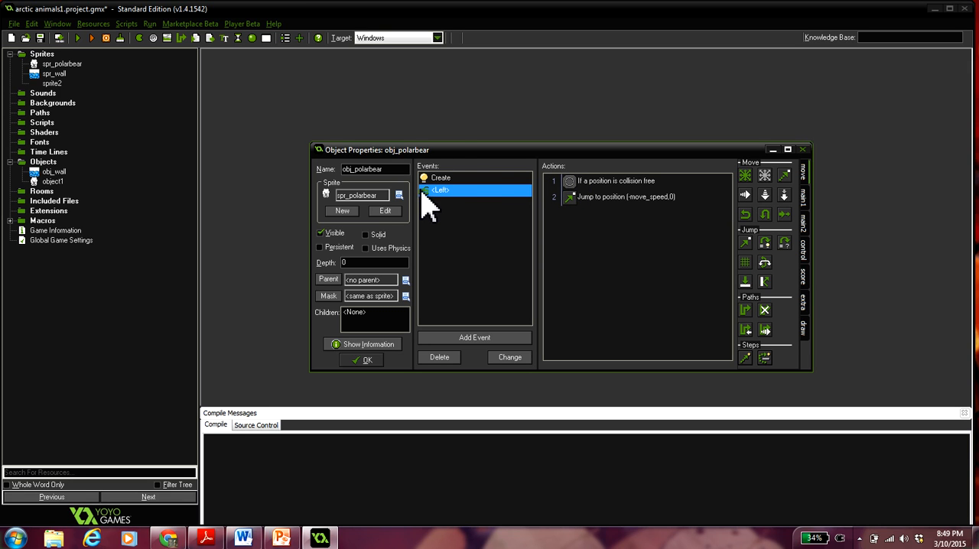
- Add a keyboard <Right> event to obj_polarbear with a Check Empty condition at relative x move_speed
{"action": "left_click", "coordinate": [475, 340]}
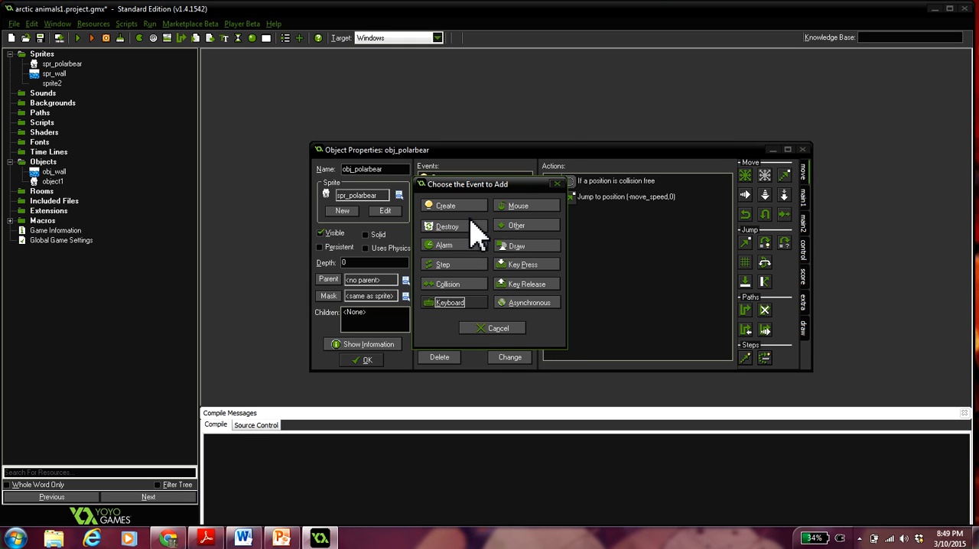
{"action": "left_click", "coordinate": [463, 303]}
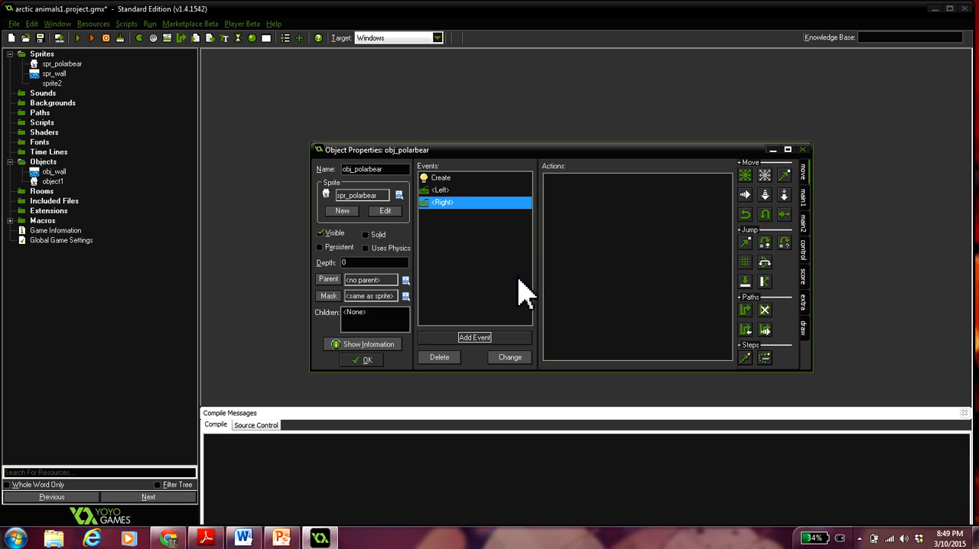
{"action": "left_click", "coordinate": [805, 254]}
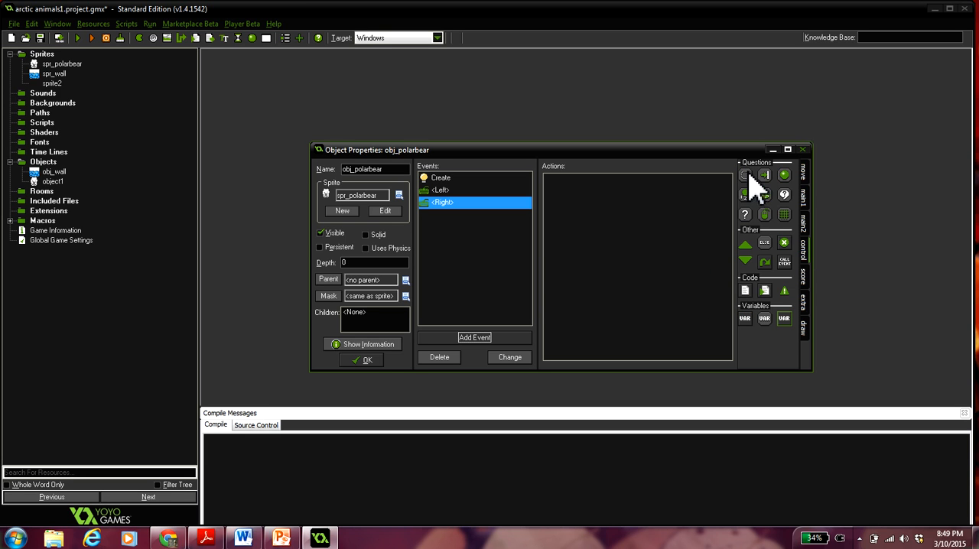
{"action": "left_click_drag", "start_coordinate": [725, 191], "coordinate": [643, 245]}
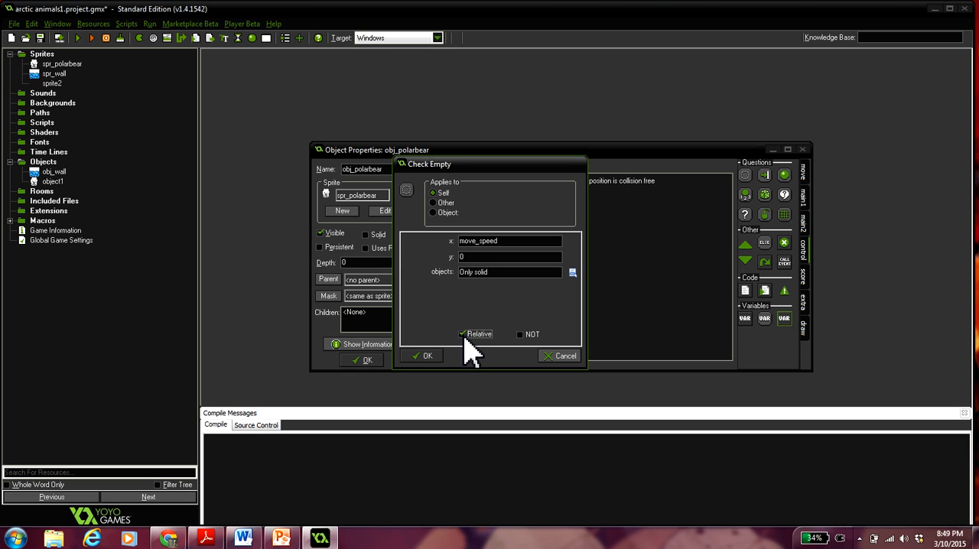
{"action": "left_click", "coordinate": [434, 359]}
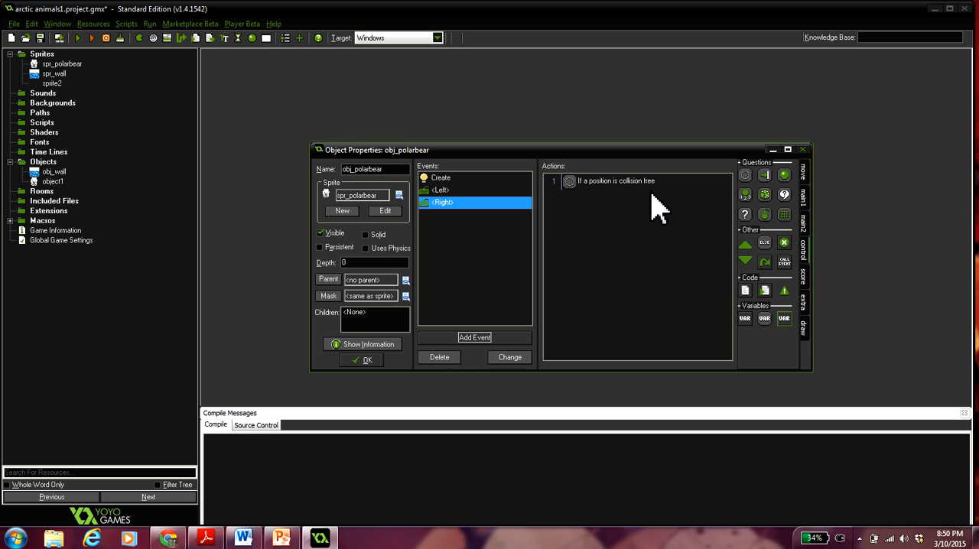
- Add a Jump to Position action with relative x move_speed to the <Right> event and accept the object's properties
{"action": "left_click", "coordinate": [805, 178]}
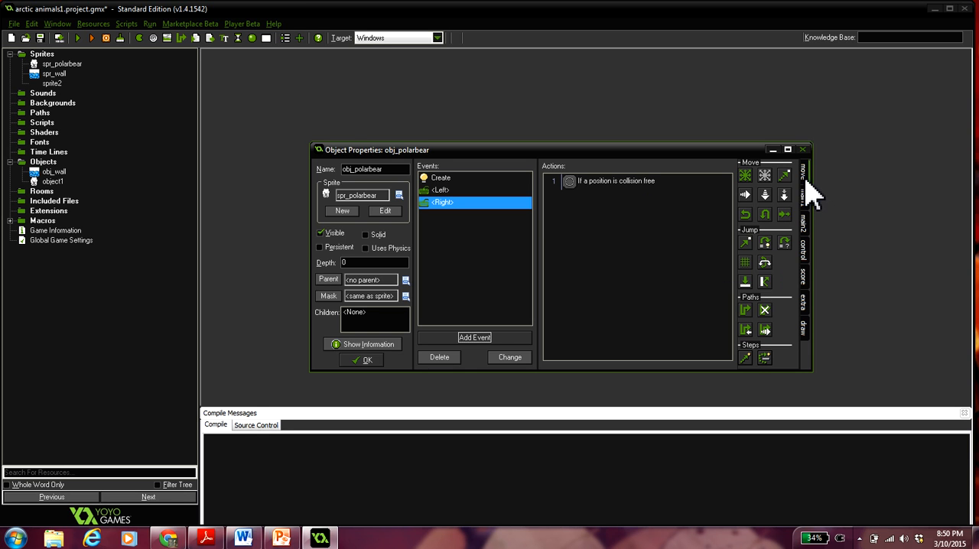
{"action": "left_click_drag", "start_coordinate": [614, 269], "coordinate": [614, 269]}
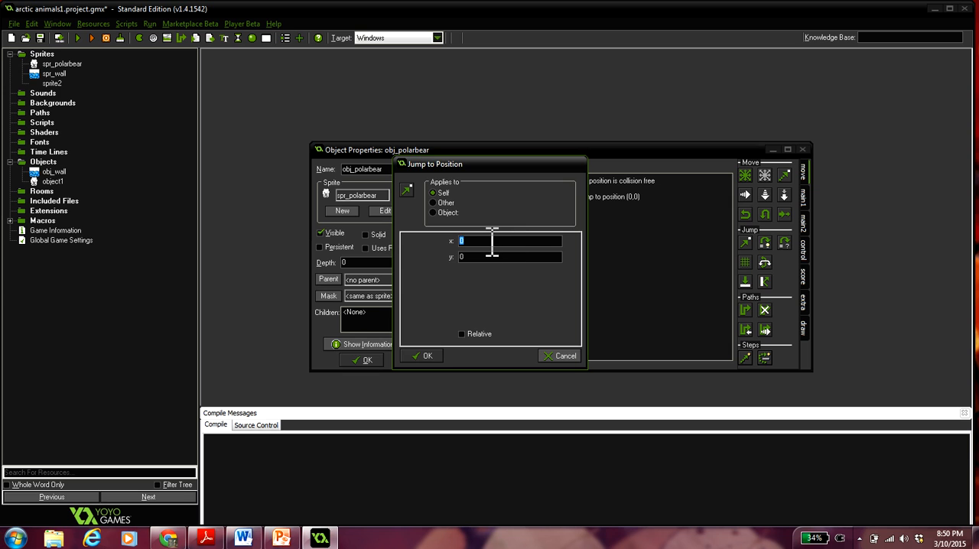
{"action": "left_click", "coordinate": [462, 334]}
{"action": "left_click", "coordinate": [417, 360]}
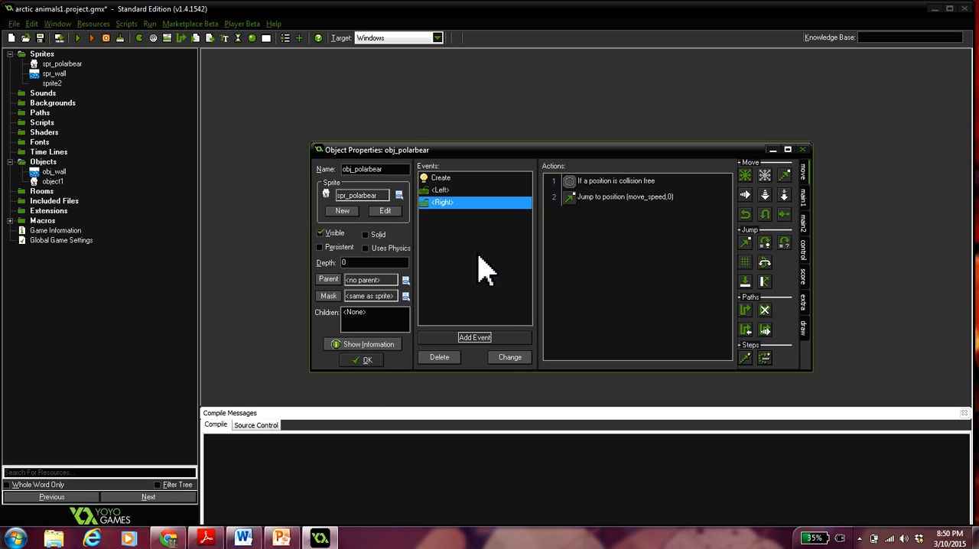
{"action": "left_click", "coordinate": [366, 364]}
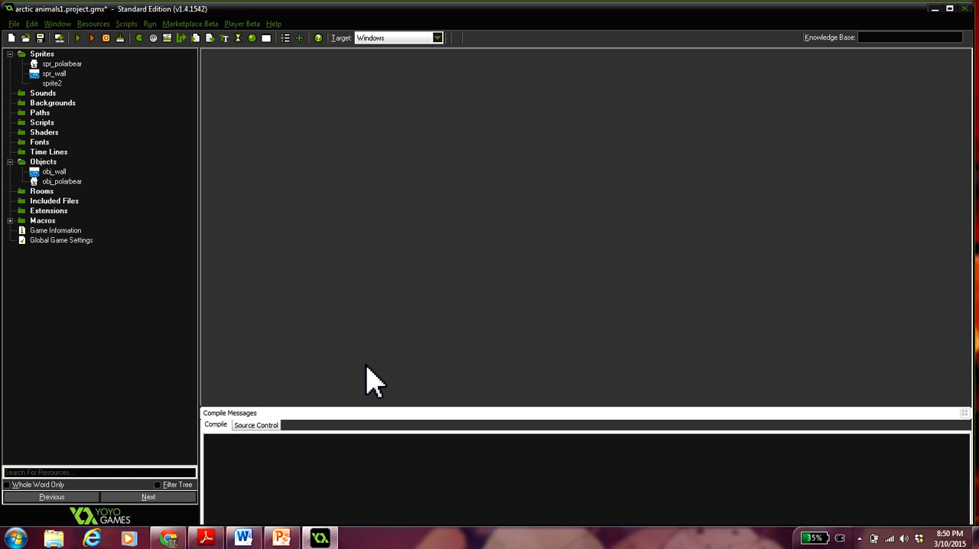
- Create a new room and maximize its properties window
{"action": "left_click", "coordinate": [98, 24]}
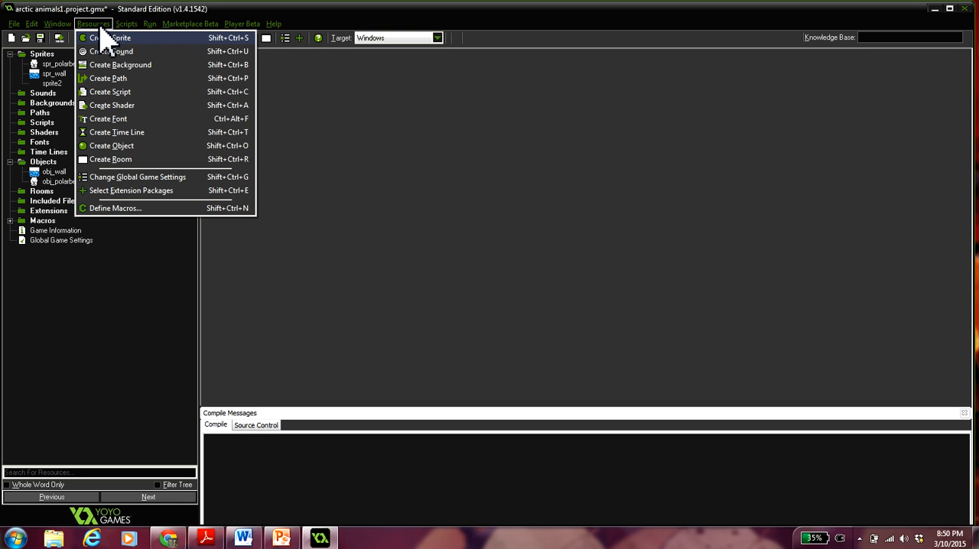
{"action": "left_click", "coordinate": [126, 162]}
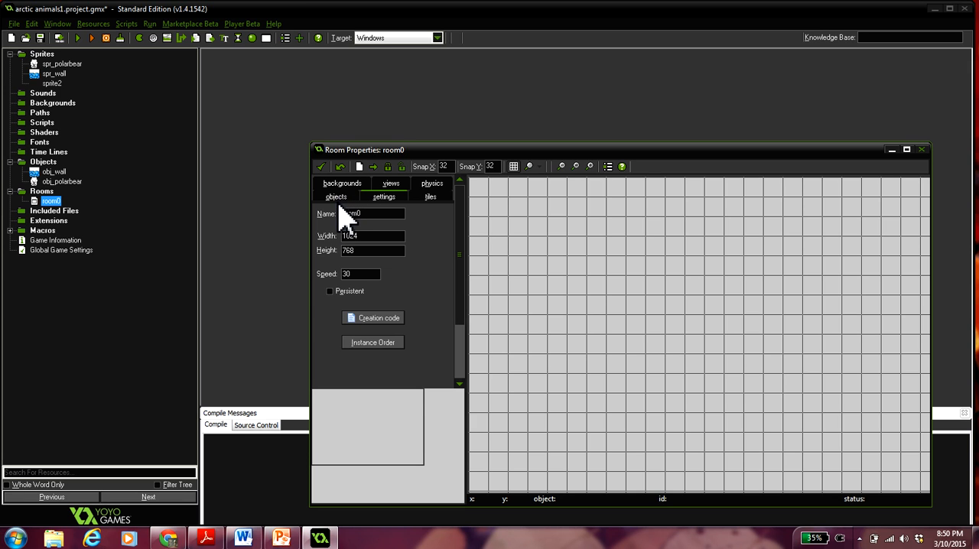
{"action": "left_click", "coordinate": [906, 150]}
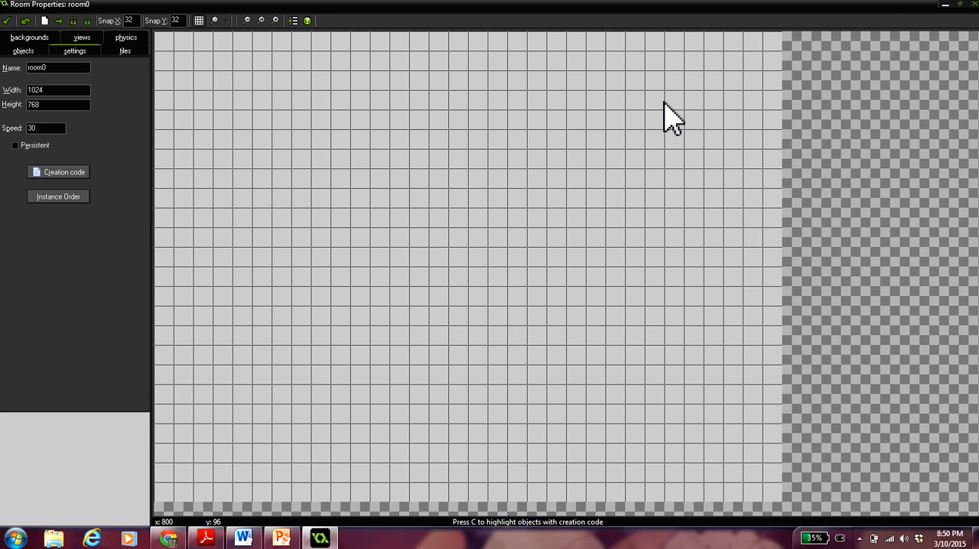
- Choose obj_wall as the object to add and place five wall blocks down the room's left edge from the top corner
{"action": "left_click", "coordinate": [30, 54]}
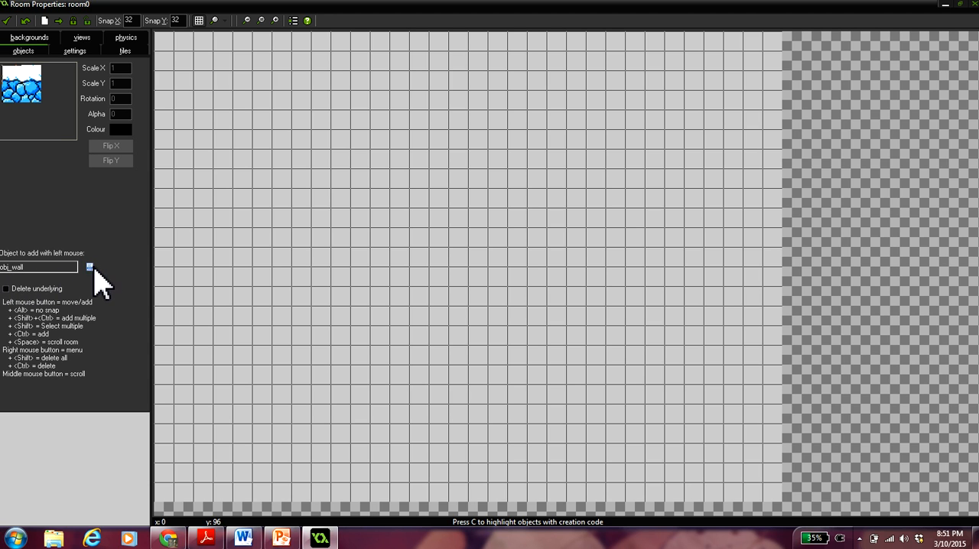
{"action": "left_click", "coordinate": [90, 267]}
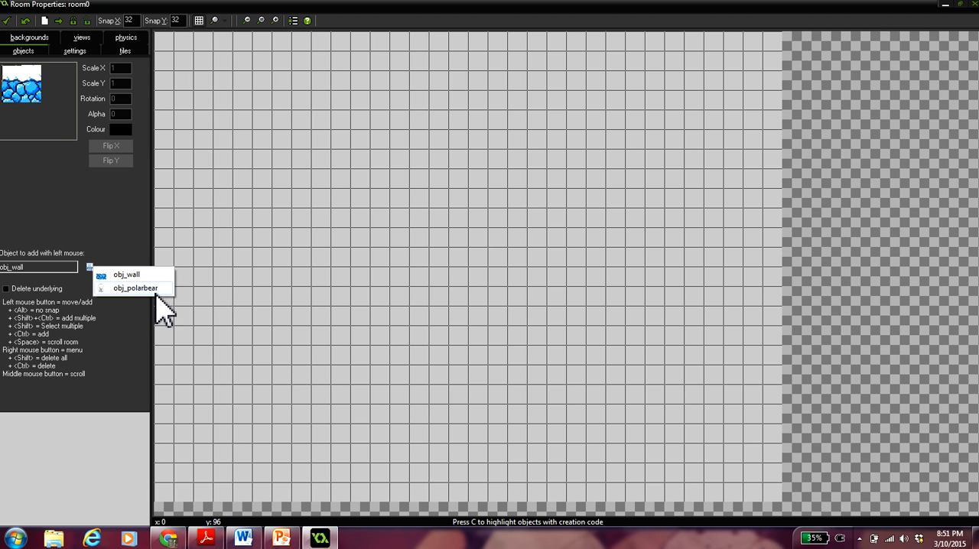
{"action": "left_click", "coordinate": [124, 275]}
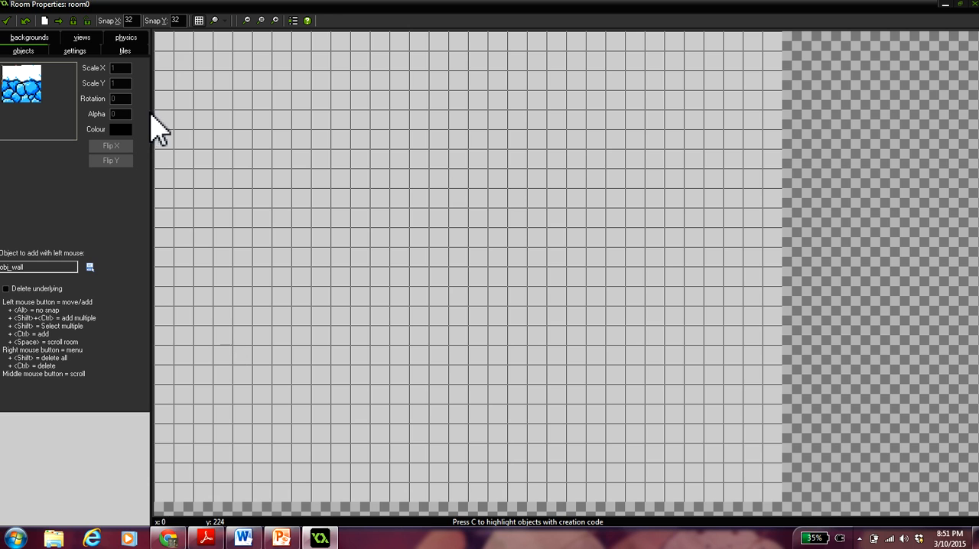
{"action": "left_click", "coordinate": [168, 47]}
{"action": "left_click", "coordinate": [167, 82]}
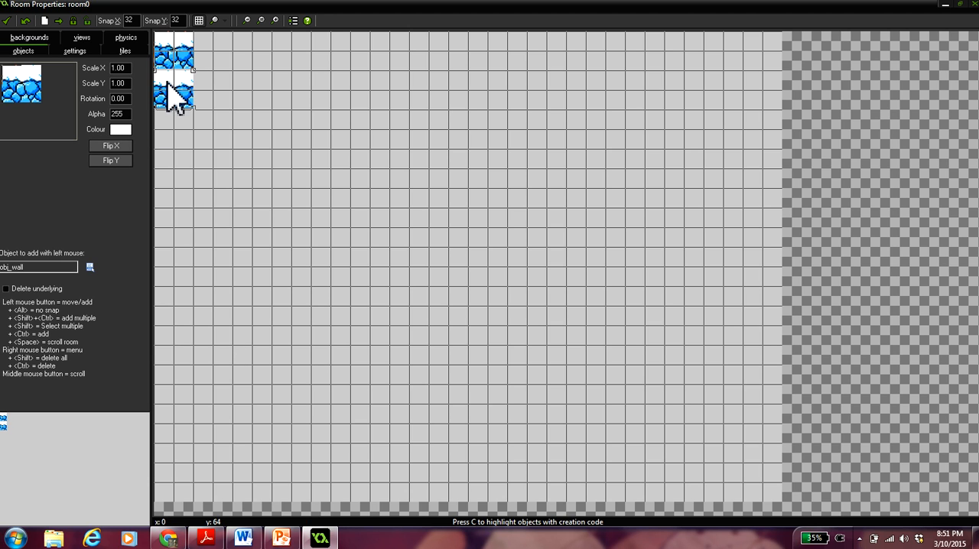
{"action": "left_click", "coordinate": [170, 130]}
{"action": "left_click", "coordinate": [170, 167]}
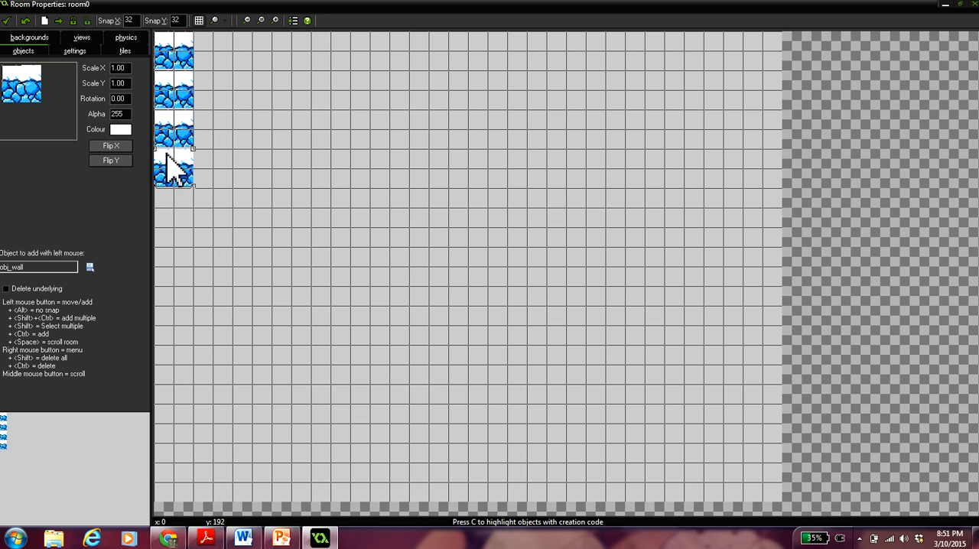
{"action": "left_click", "coordinate": [171, 207]}
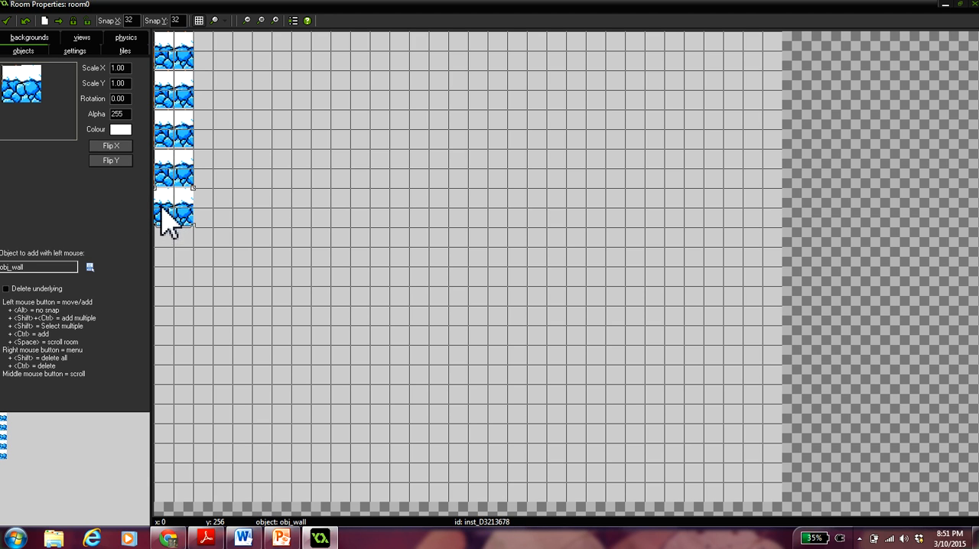
- Set the room's Snap X and Snap Y to 64
{"action": "double_click", "coordinate": [129, 20]}
{"action": "type", "text": "6464"}
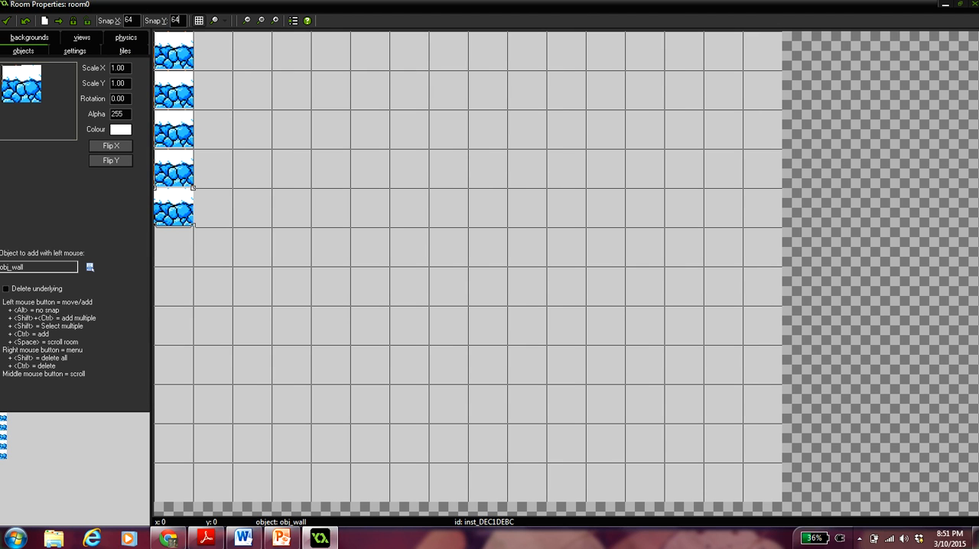
- Place seven more obj_wall blocks down the room's left edge, filling it to the bottom corner
{"action": "left_click", "coordinate": [182, 255]}
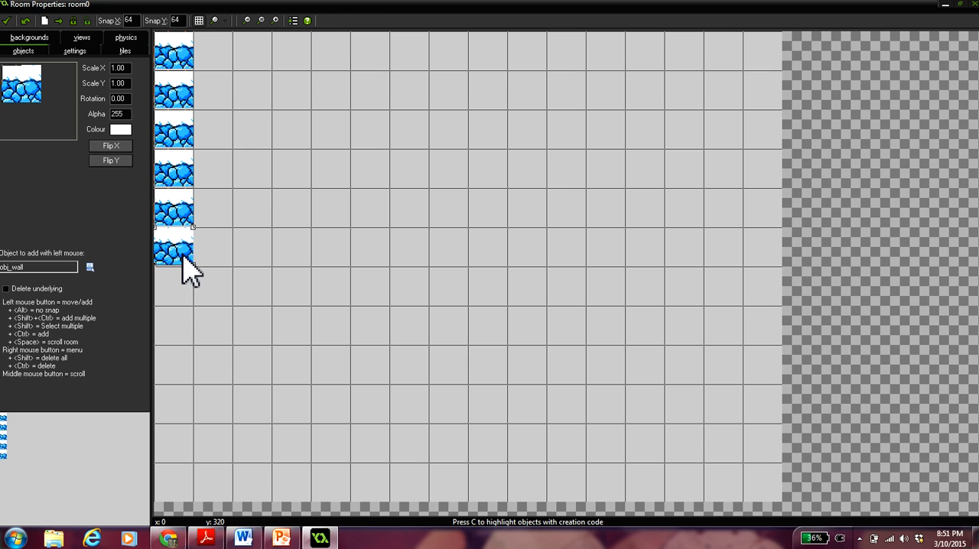
{"action": "left_click", "coordinate": [183, 291]}
{"action": "left_click", "coordinate": [183, 337]}
{"action": "left_click", "coordinate": [181, 367]}
{"action": "left_click", "coordinate": [182, 405]}
{"action": "left_click", "coordinate": [183, 453]}
{"action": "left_click", "coordinate": [177, 483]}
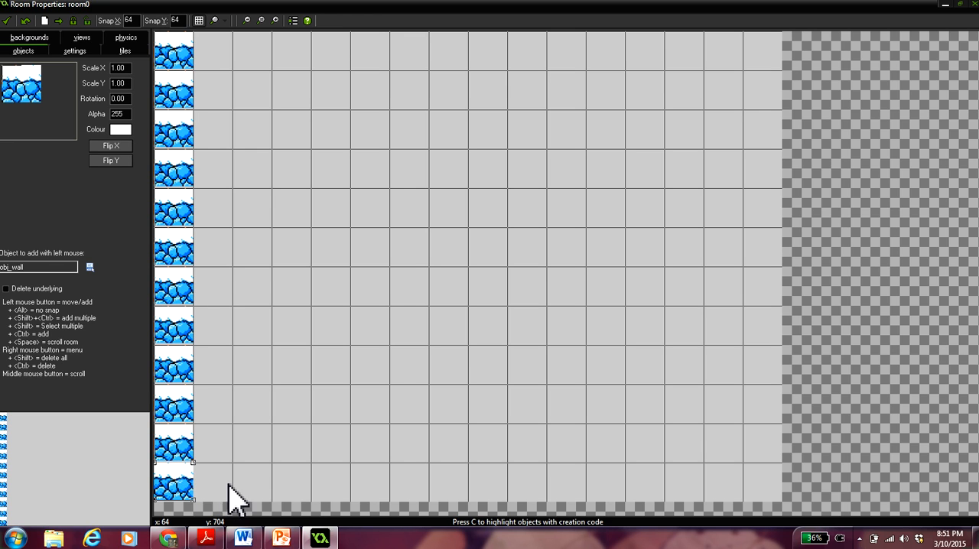
- Place fifteen obj_wall blocks along the room's bottom row, from beside the left wall to the right corner
{"action": "left_click", "coordinate": [223, 488]}
{"action": "left_click", "coordinate": [288, 489]}
{"action": "left_click", "coordinate": [253, 489]}
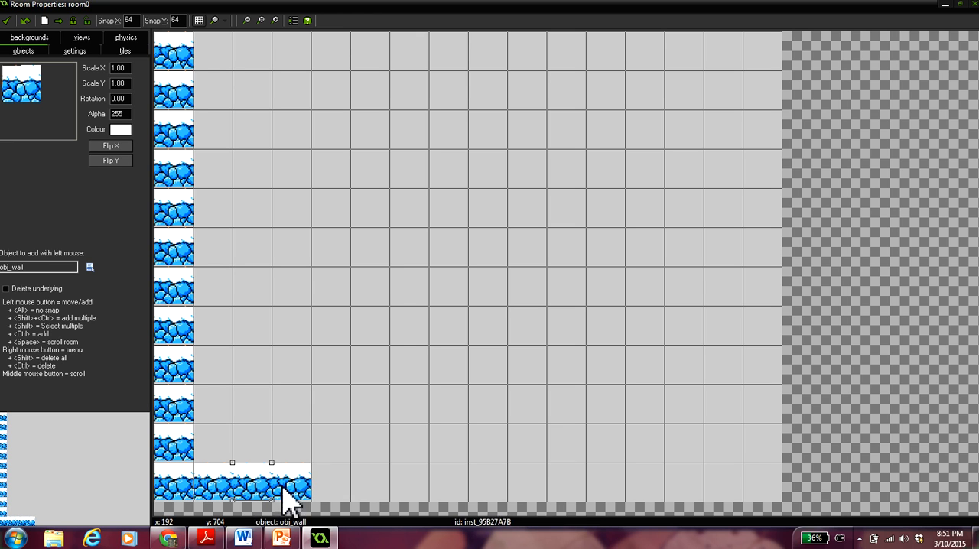
{"action": "left_click", "coordinate": [336, 489]}
{"action": "left_click", "coordinate": [376, 490]}
{"action": "left_click", "coordinate": [413, 489]}
{"action": "left_click", "coordinate": [478, 490]}
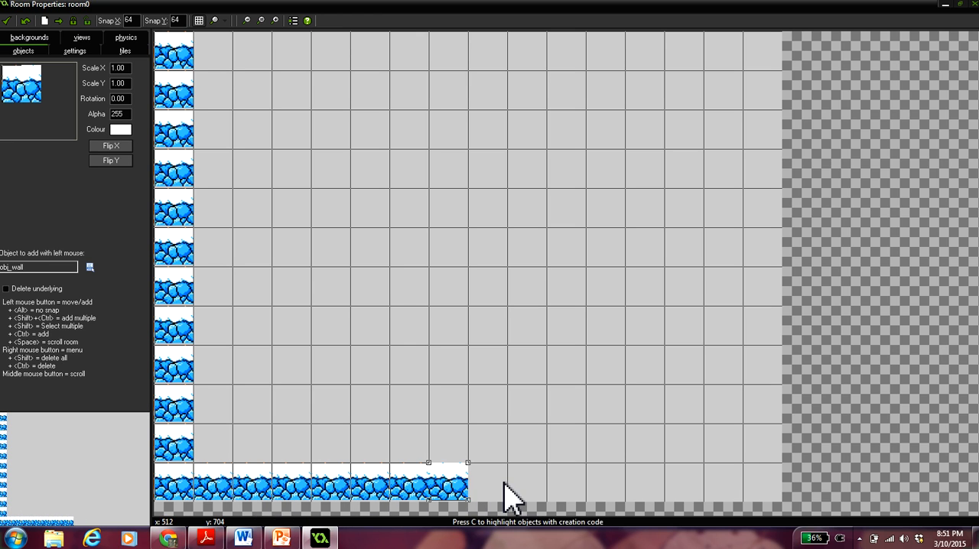
{"action": "left_click", "coordinate": [506, 489]}
{"action": "left_click", "coordinate": [536, 489]}
{"action": "left_click", "coordinate": [577, 489]}
{"action": "left_click", "coordinate": [604, 490]}
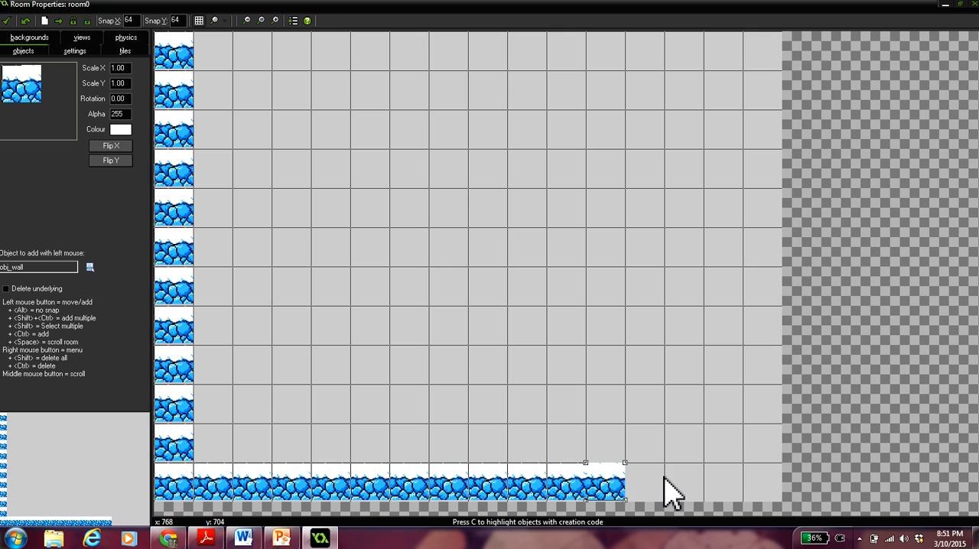
{"action": "left_click", "coordinate": [646, 489]}
{"action": "left_click", "coordinate": [699, 490]}
{"action": "left_click", "coordinate": [726, 485]}
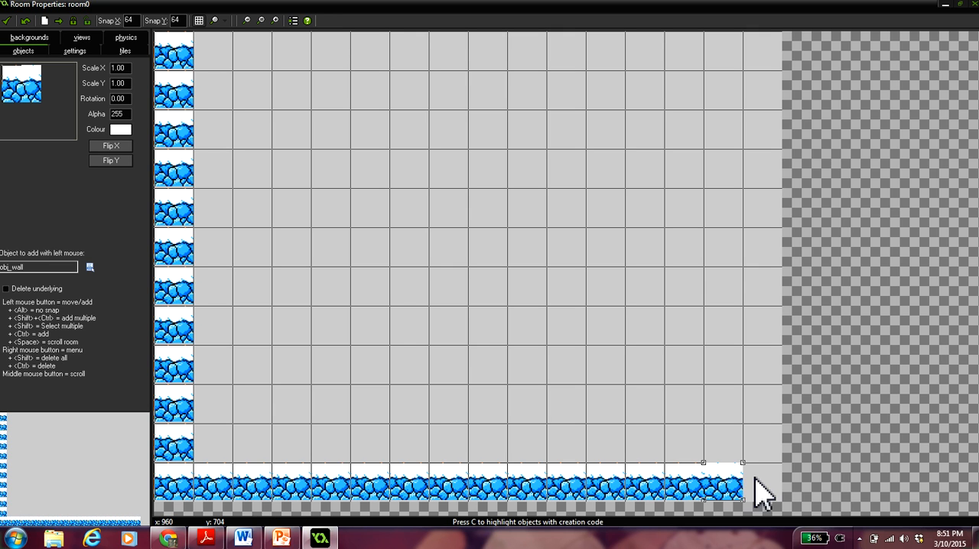
{"action": "left_click", "coordinate": [762, 485]}
- Place eleven obj_wall blocks up the room's right edge, from above the bottom corner to the top
{"action": "left_click", "coordinate": [764, 447]}
{"action": "left_click", "coordinate": [772, 371]}
{"action": "left_click", "coordinate": [772, 404]}
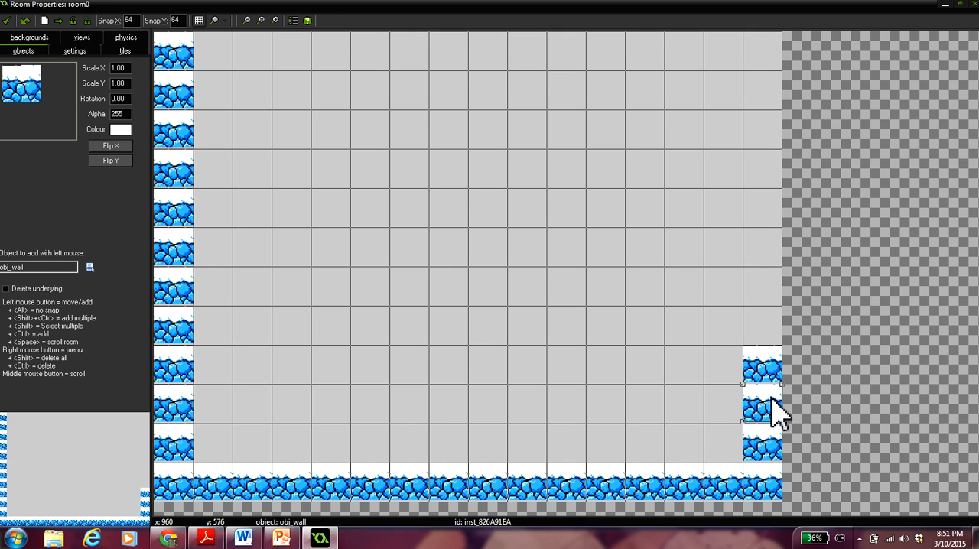
{"action": "left_click", "coordinate": [771, 327]}
{"action": "left_click", "coordinate": [768, 287]}
{"action": "left_click", "coordinate": [768, 249]}
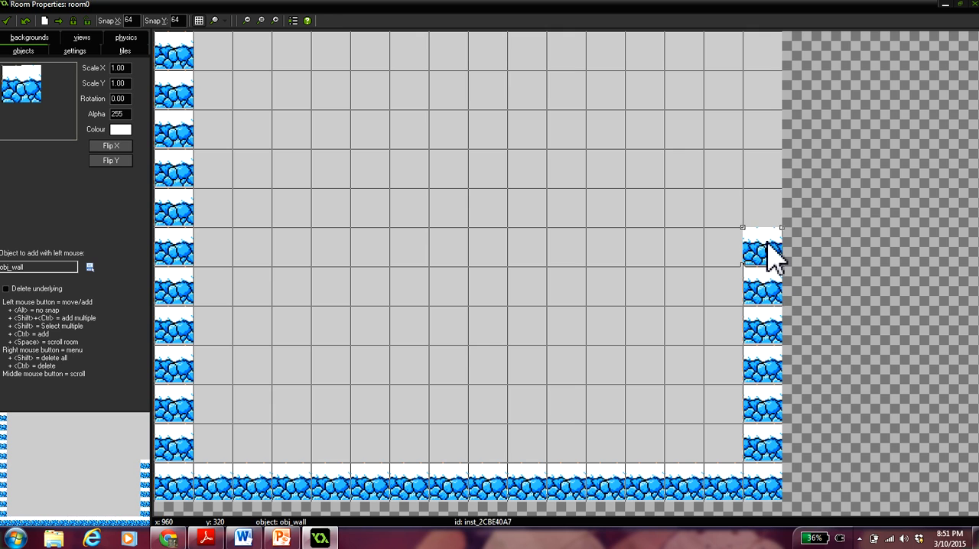
{"action": "left_click", "coordinate": [769, 211]}
{"action": "left_click", "coordinate": [767, 172]}
{"action": "left_click", "coordinate": [762, 122]}
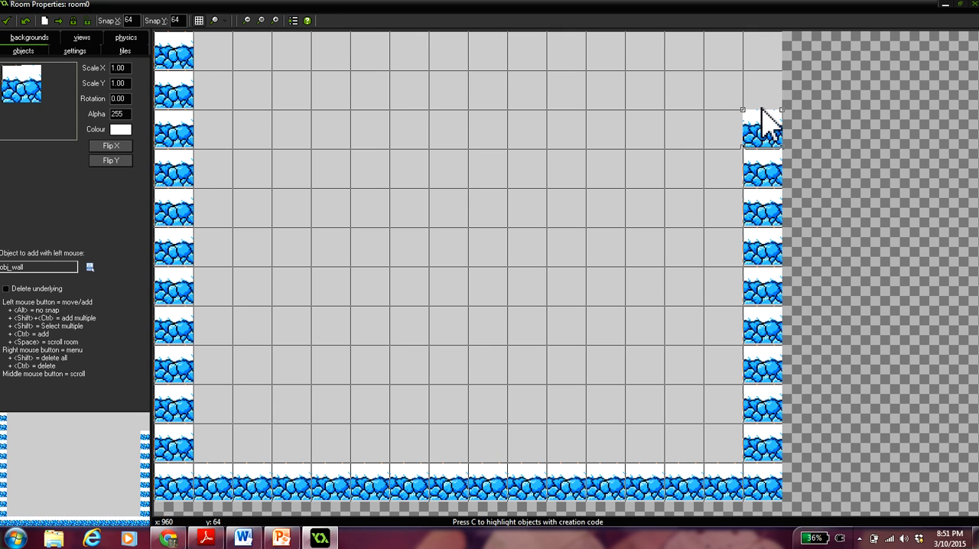
{"action": "left_click", "coordinate": [764, 90]}
{"action": "left_click", "coordinate": [756, 55]}
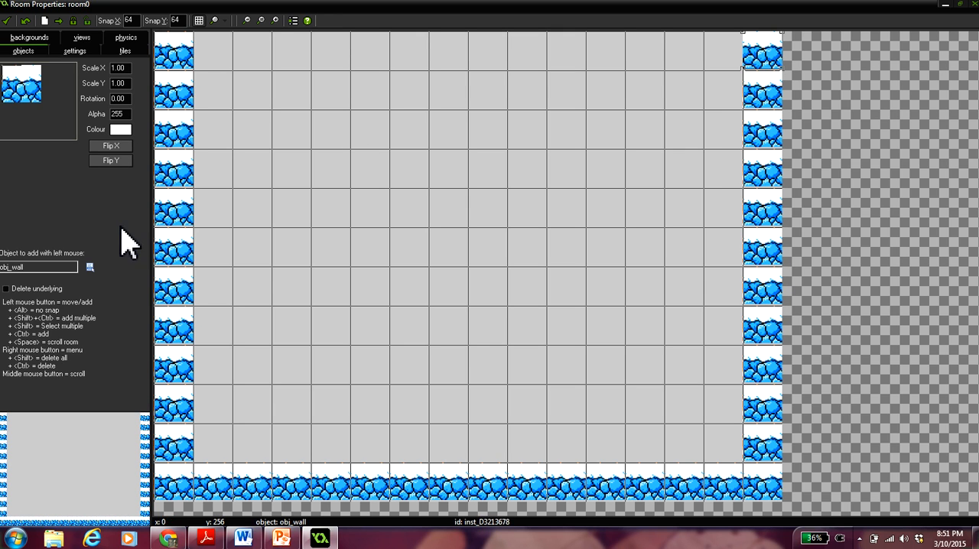
- Place one obj_polarbear in the fourth row near the room's middle and accept the room
{"action": "left_click", "coordinate": [89, 267]}
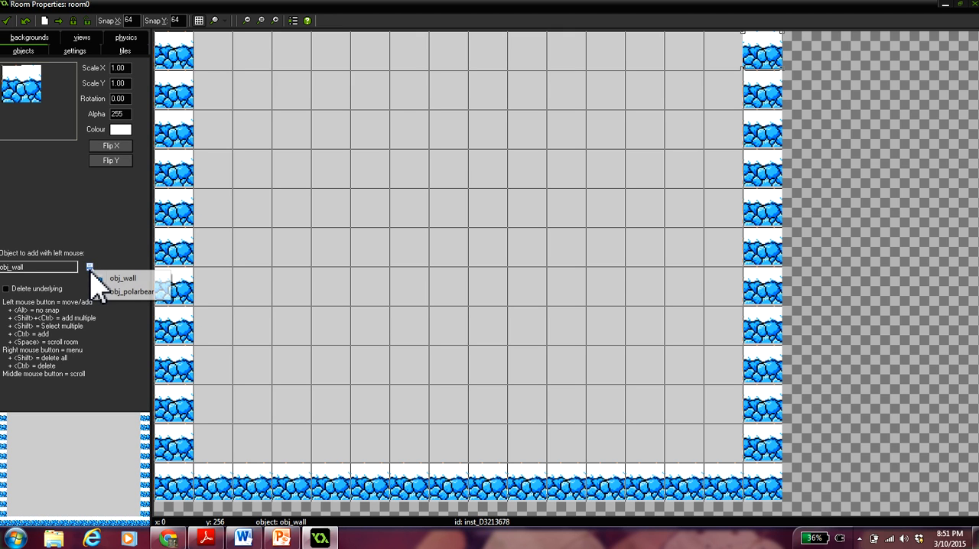
{"action": "left_click", "coordinate": [111, 294]}
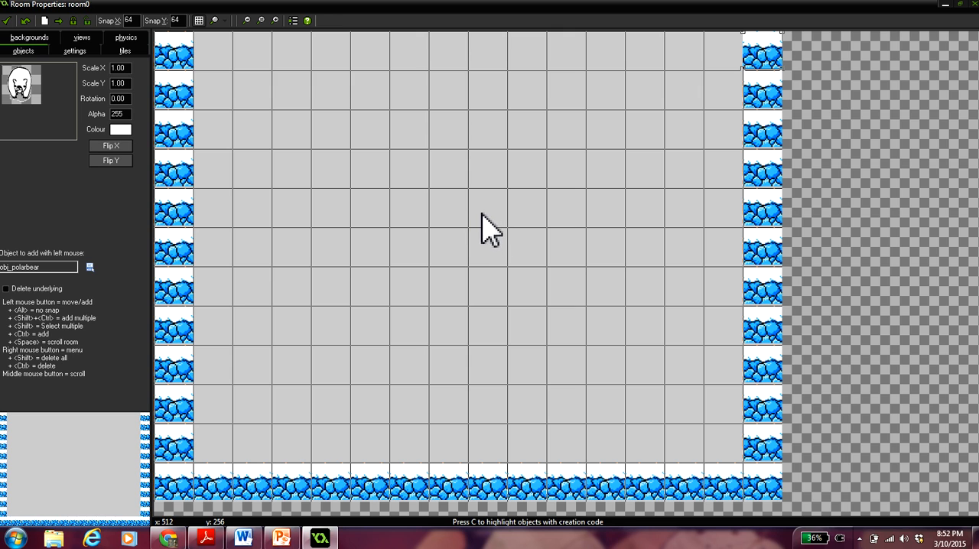
{"action": "left_click", "coordinate": [482, 176]}
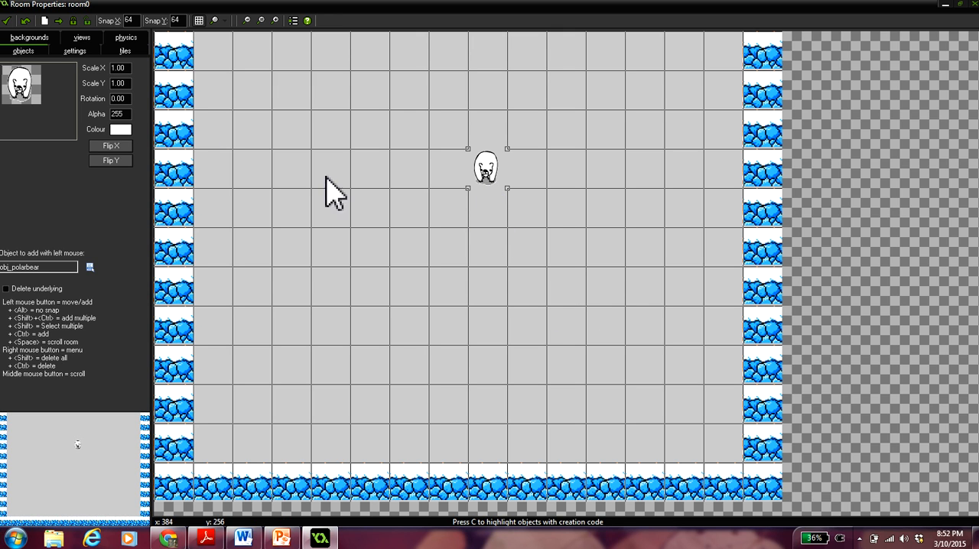
{"action": "left_click", "coordinate": [7, 21]}
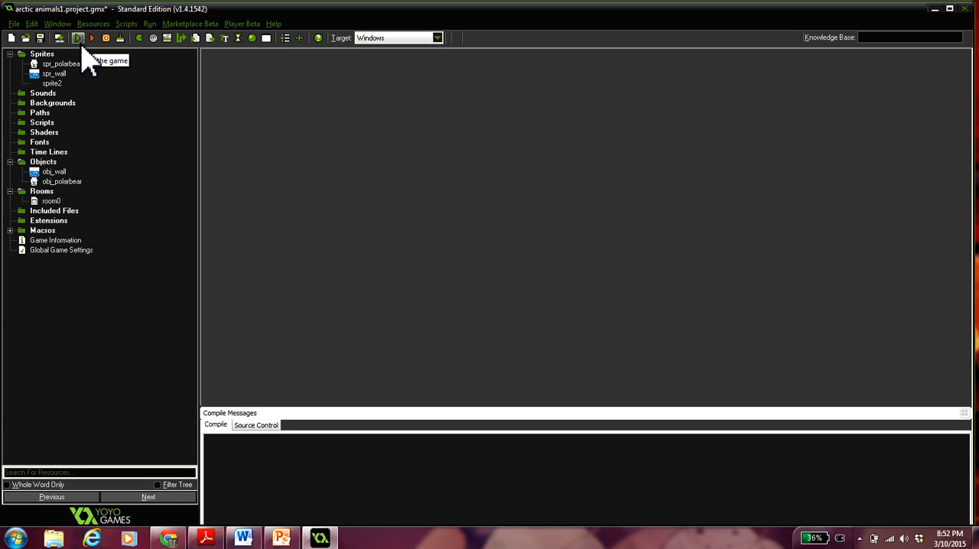
- Run the game, test moving the polar bear left and right, and close the game window
{"action": "left_click", "coordinate": [79, 38]}
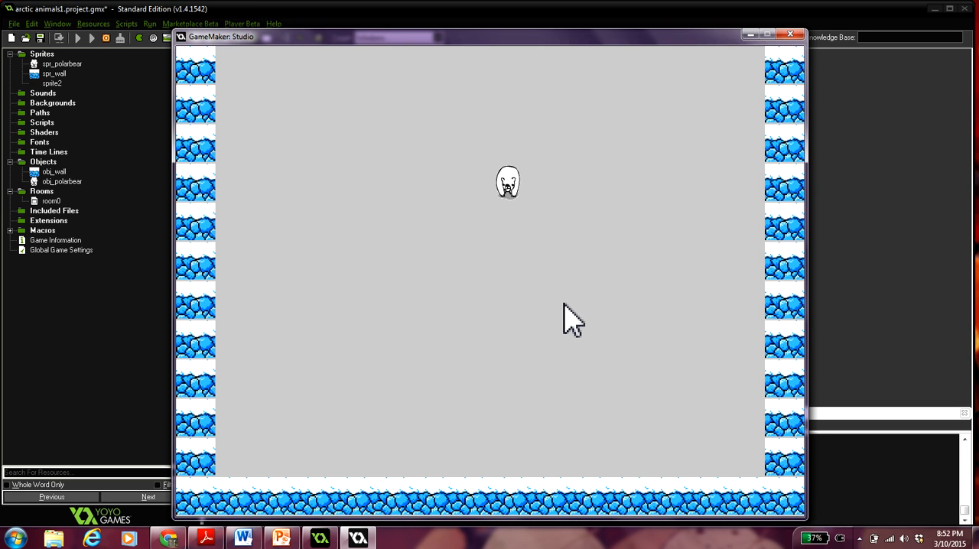
{"action": "key", "text": "Left"}
{"action": "key", "text": "Right"}
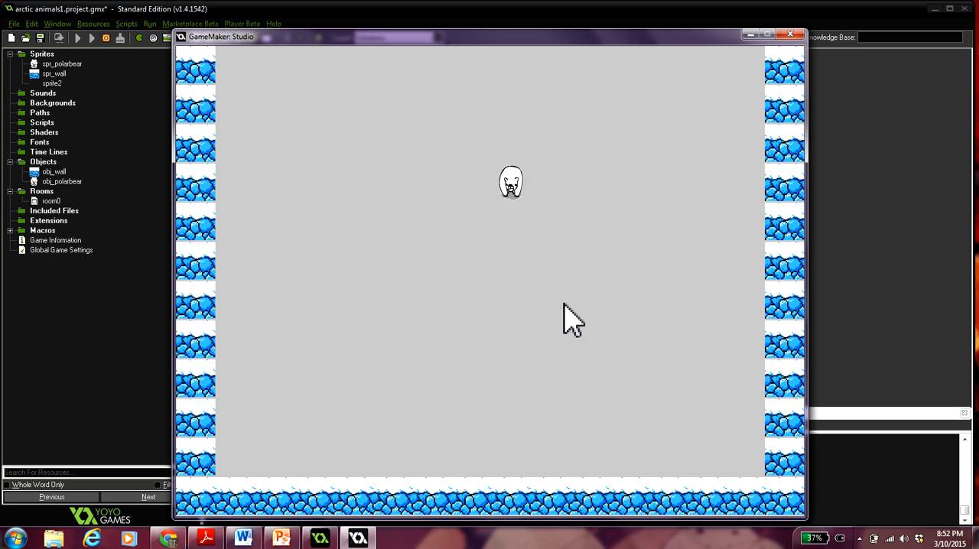
{"action": "key", "text": "Left"}
{"action": "key", "text": "Right"}
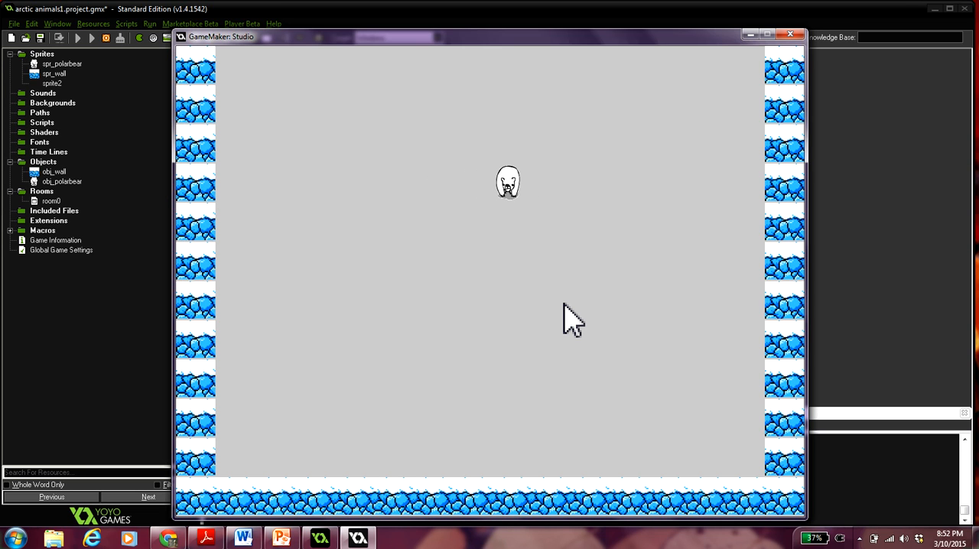
{"action": "left_click", "coordinate": [790, 35]}
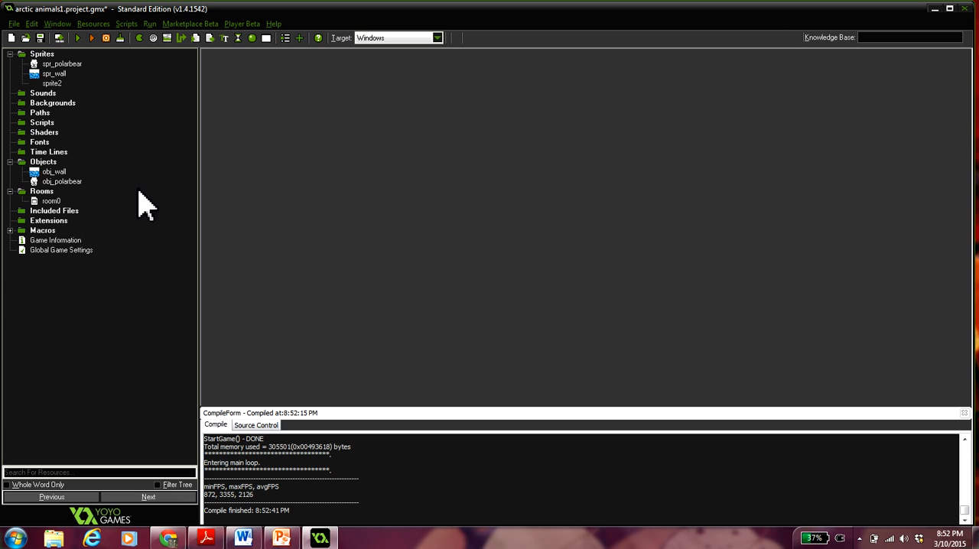
- Add a Step event to obj_polarbear and bring up the control actions
{"action": "double_click", "coordinate": [63, 181]}
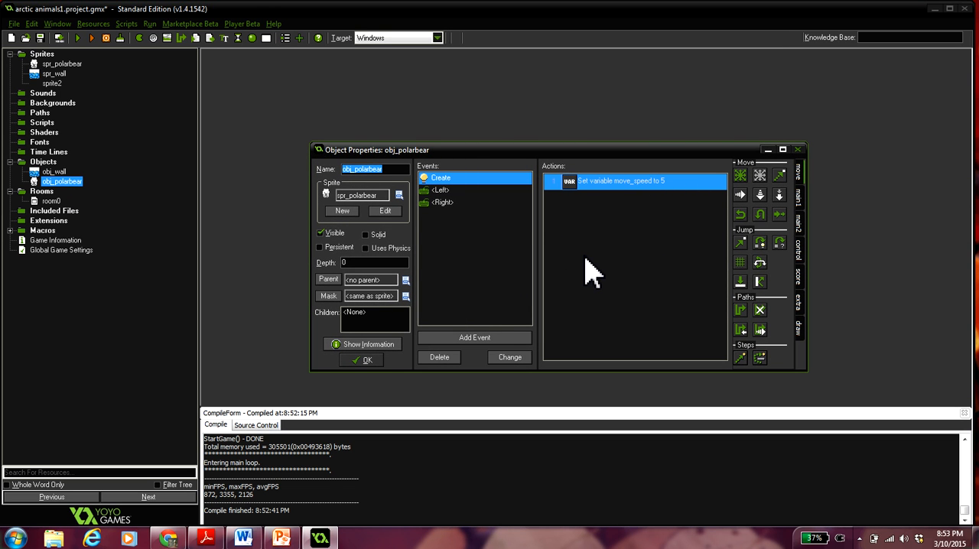
{"action": "left_click", "coordinate": [477, 337]}
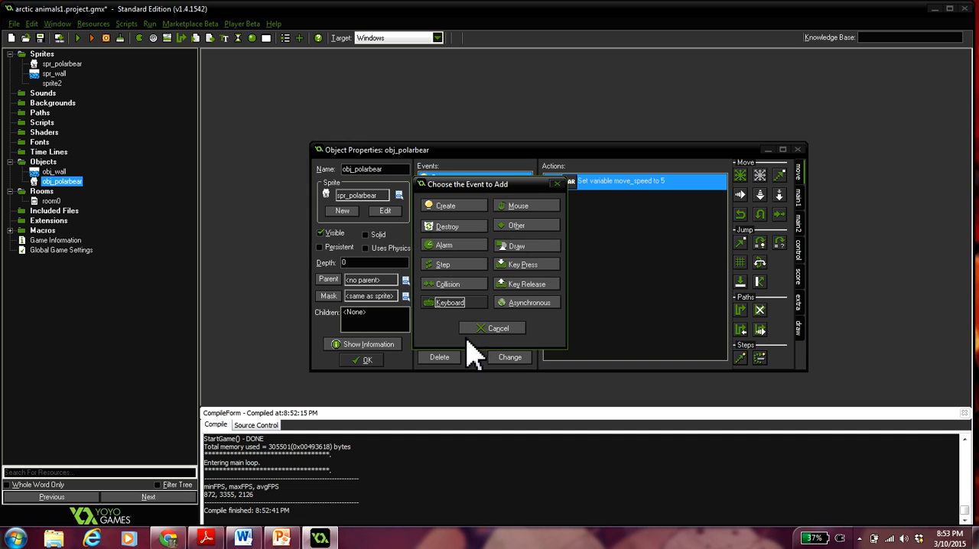
{"action": "left_click", "coordinate": [453, 266]}
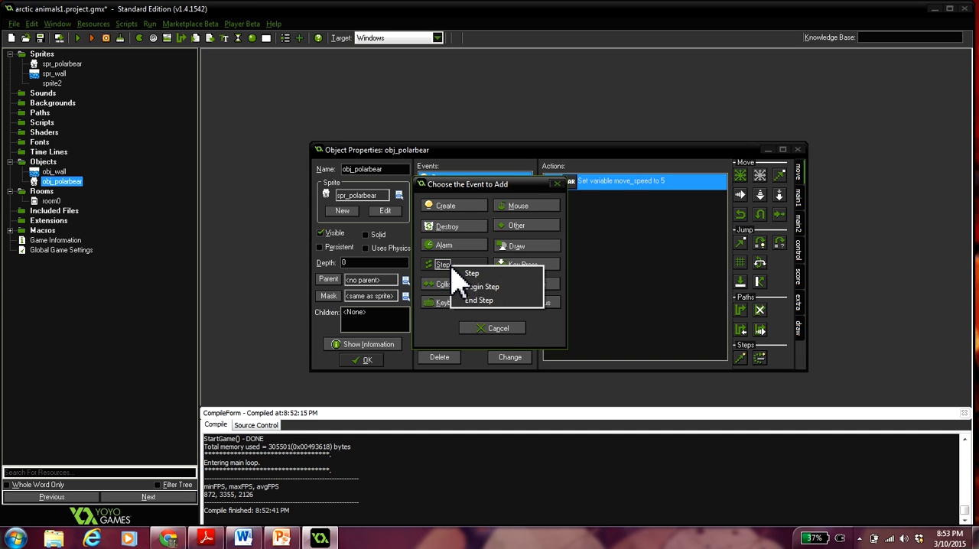
{"action": "left_click", "coordinate": [487, 275]}
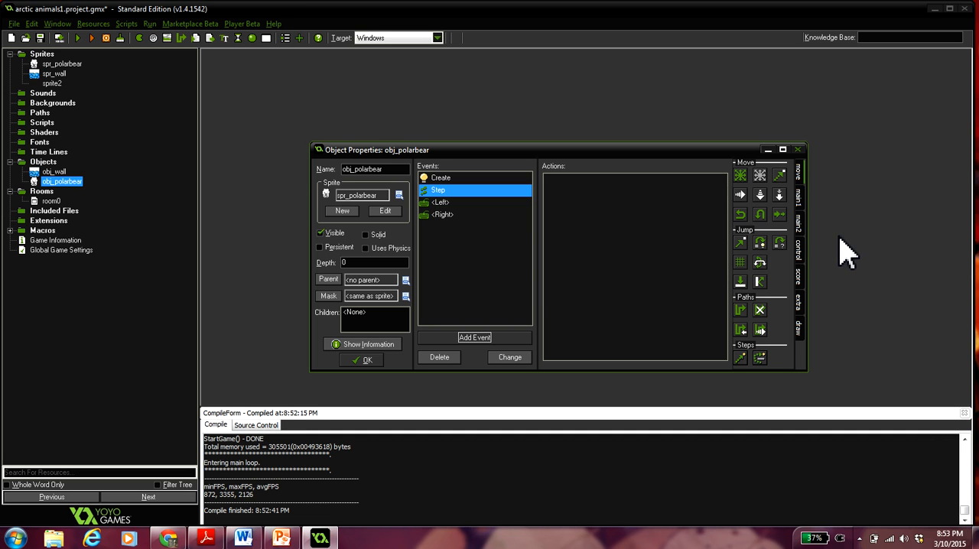
{"action": "left_click", "coordinate": [800, 259]}
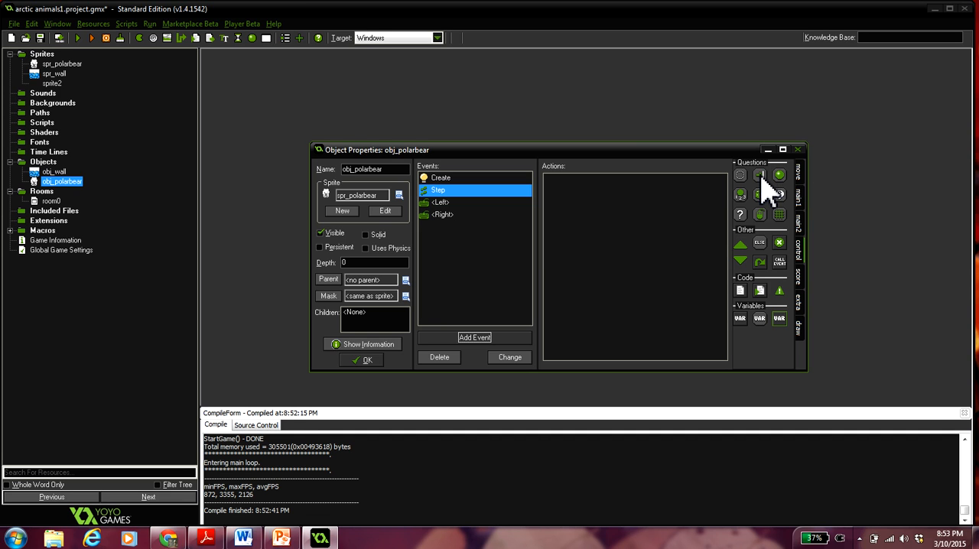
{"action": "left_click_drag", "start_coordinate": [761, 178], "coordinate": [634, 203]}
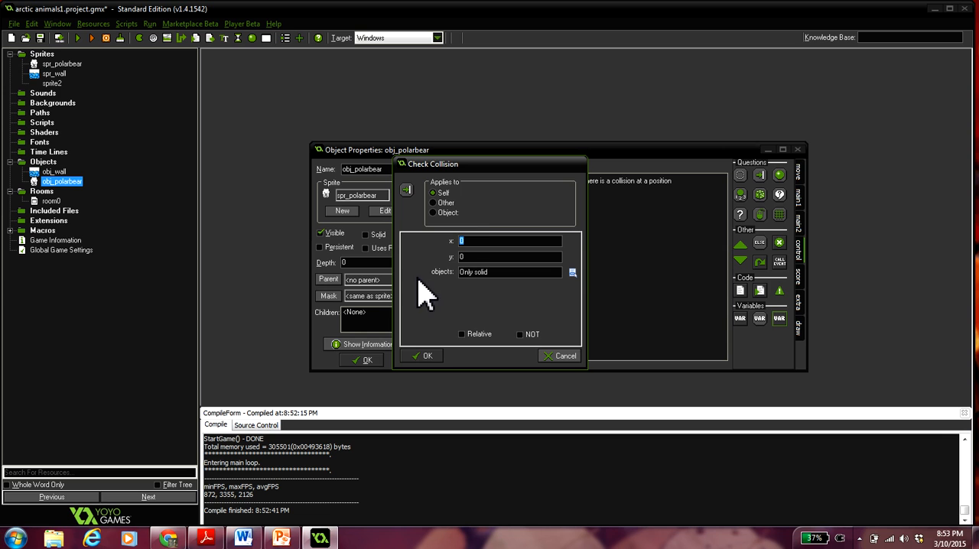
{"action": "left_click", "coordinate": [471, 256]}
{"action": "left_click", "coordinate": [560, 356]}
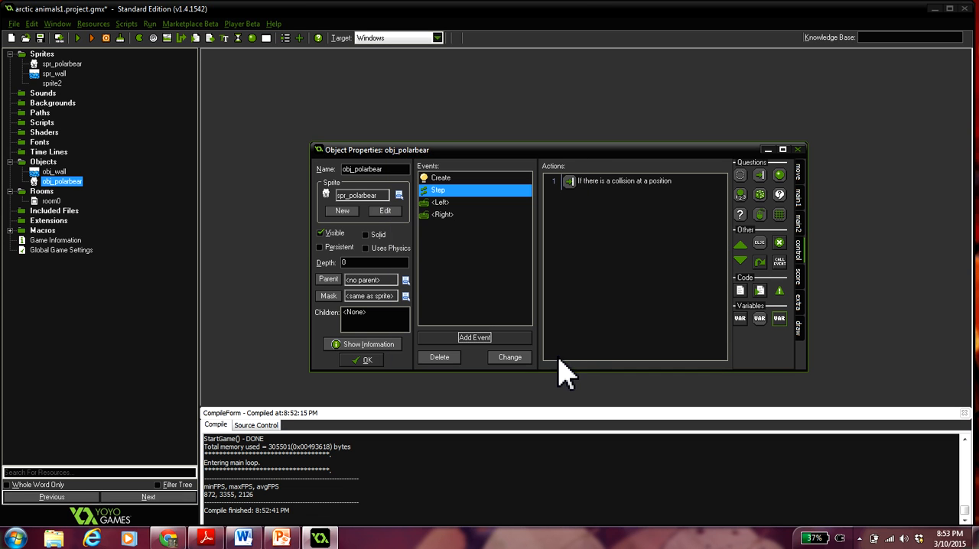
{"action": "right_click", "coordinate": [597, 184]}
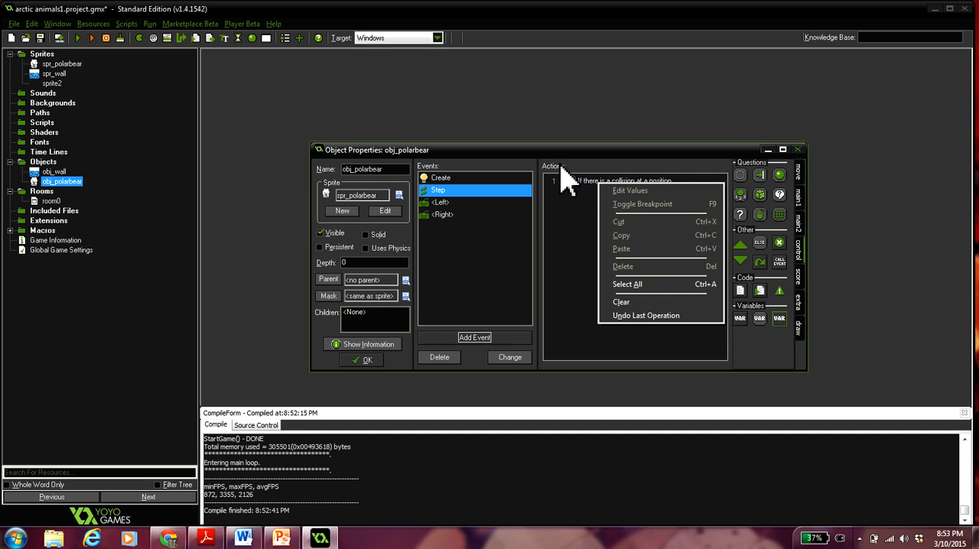
{"action": "left_click", "coordinate": [571, 225]}
{"action": "right_click", "coordinate": [595, 184]}
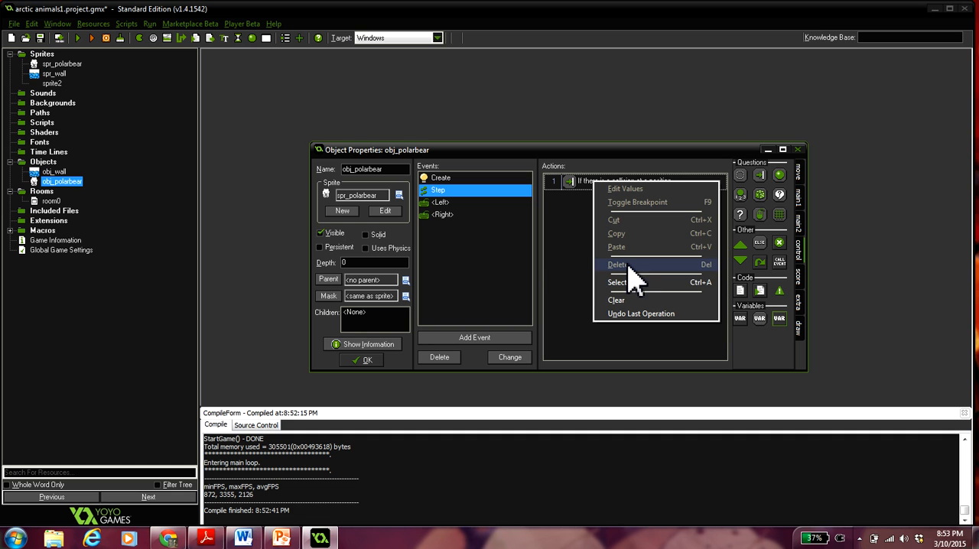
{"action": "left_click", "coordinate": [570, 184]}
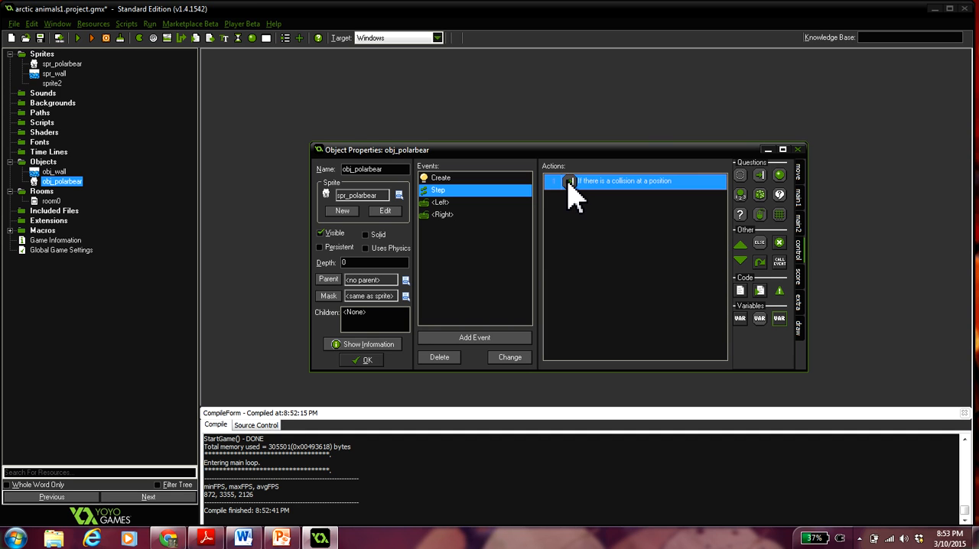
{"action": "right_click", "coordinate": [569, 191]}
{"action": "left_click", "coordinate": [605, 264]}
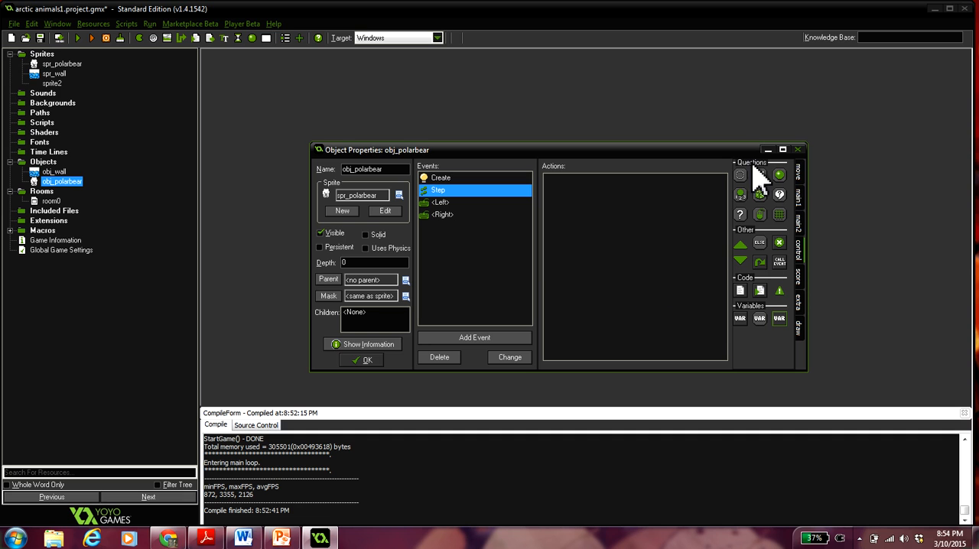
- Add a Check Empty action to the Step event with y set to 1 and Relative enabled, checking only solid objects
{"action": "left_click_drag", "start_coordinate": [739, 176], "coordinate": [630, 227]}
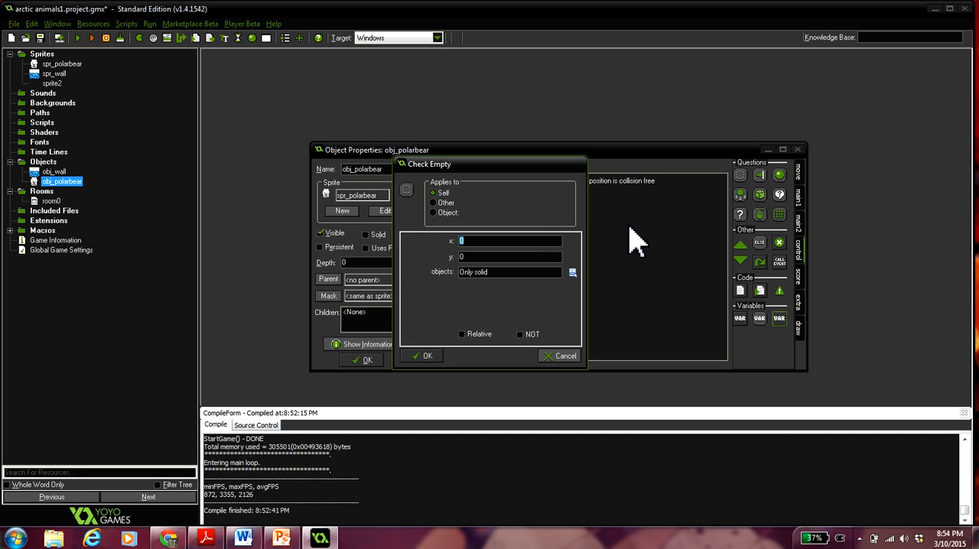
{"action": "left_click", "coordinate": [476, 257]}
{"action": "key", "text": "BackSpace"}
{"action": "type", "text": "1"}
{"action": "left_click", "coordinate": [462, 335]}
{"action": "left_click", "coordinate": [422, 356]}
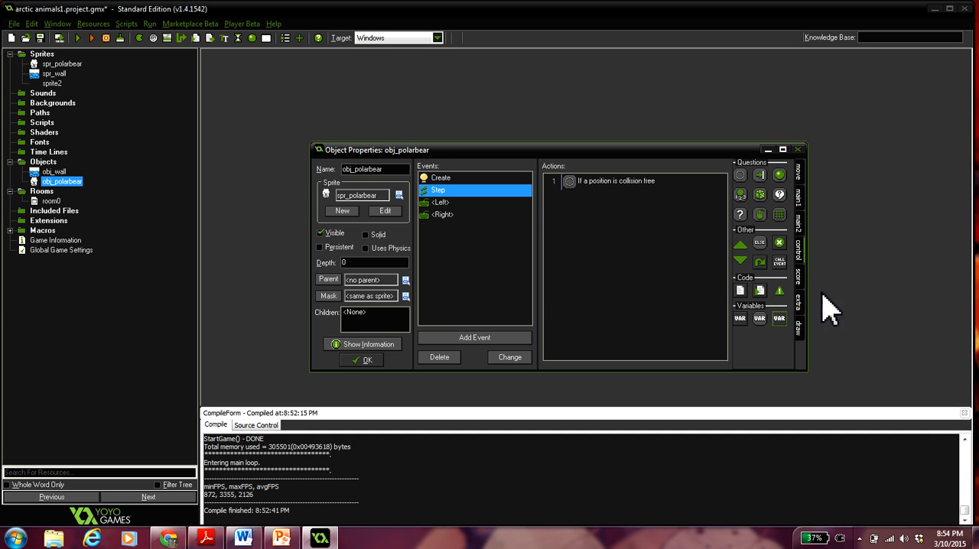
- Add a Set Gravity action below the collision check with direction 270 and gravity 0.5
{"action": "left_click", "coordinate": [799, 178]}
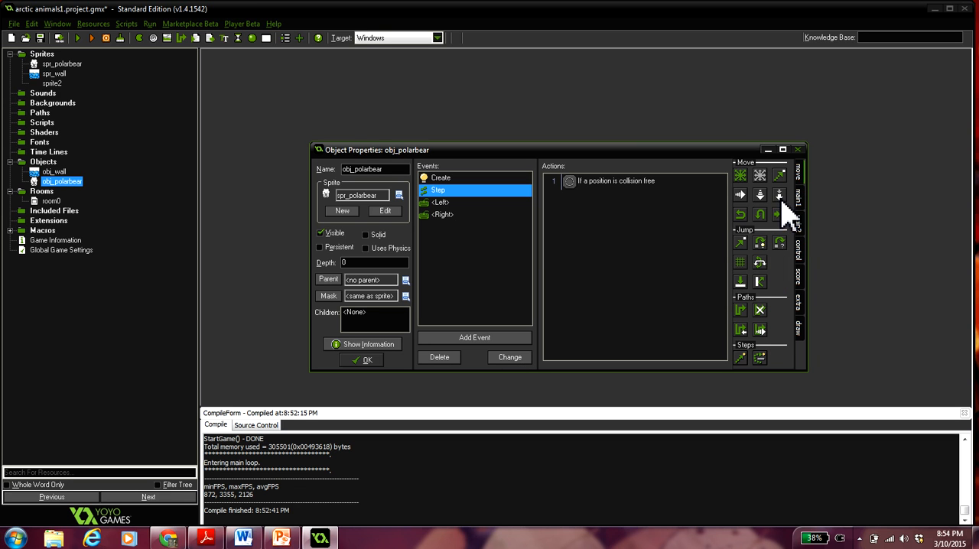
{"action": "left_click_drag", "start_coordinate": [779, 195], "coordinate": [579, 253]}
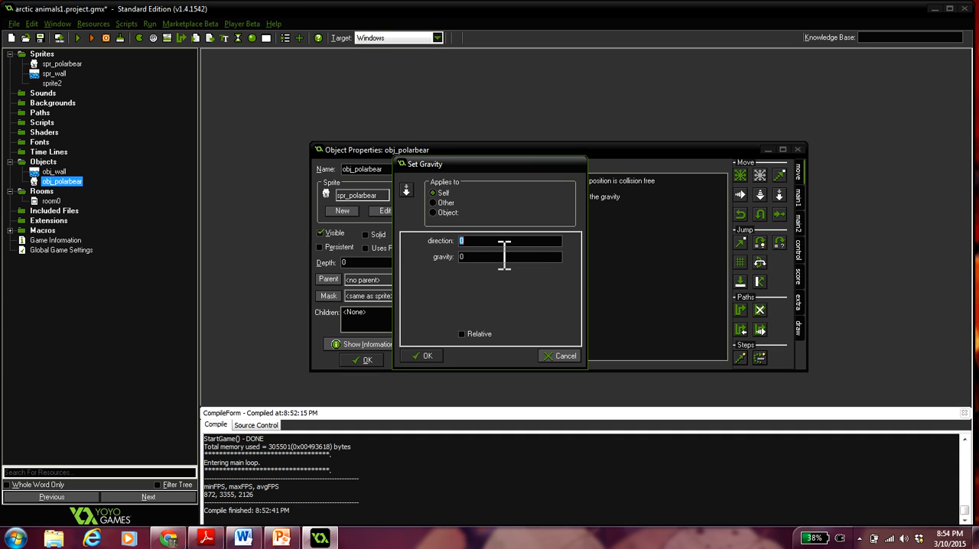
{"action": "type", "text": "270"}
{"action": "type", "text": ".5"}
{"action": "left_click", "coordinate": [425, 357]}
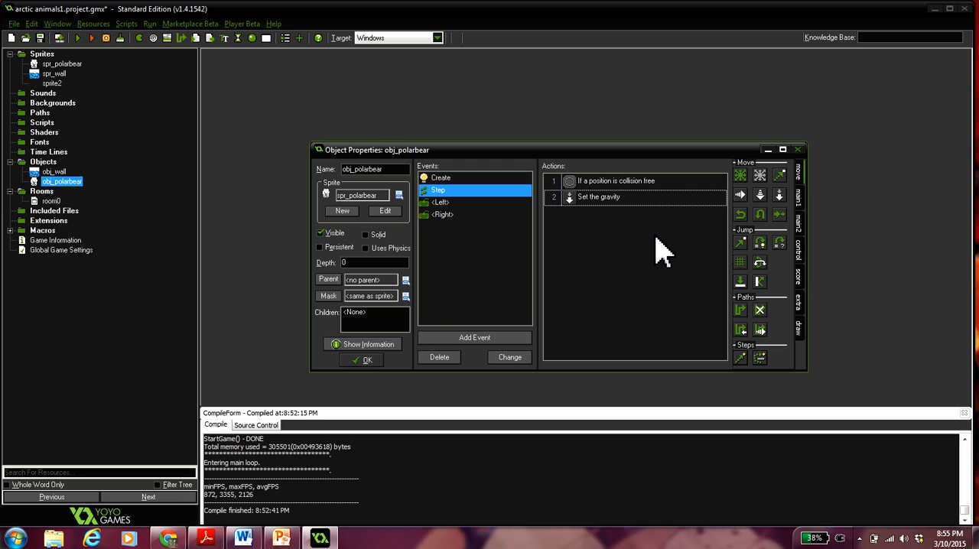
- Add an Else action to the Step event, followed by a Set Gravity action with direction 0 and gravity 0
{"action": "left_click", "coordinate": [798, 257]}
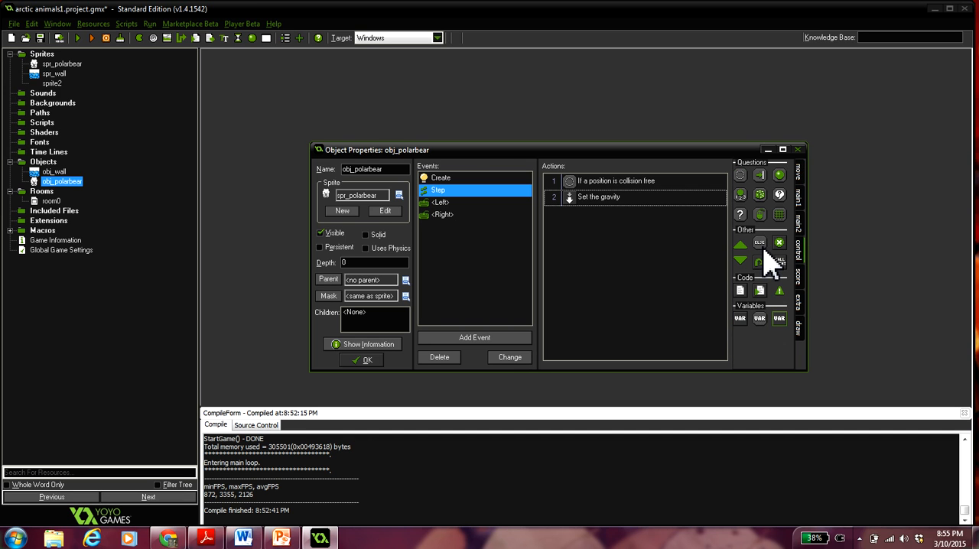
{"action": "left_click_drag", "start_coordinate": [764, 247], "coordinate": [579, 267]}
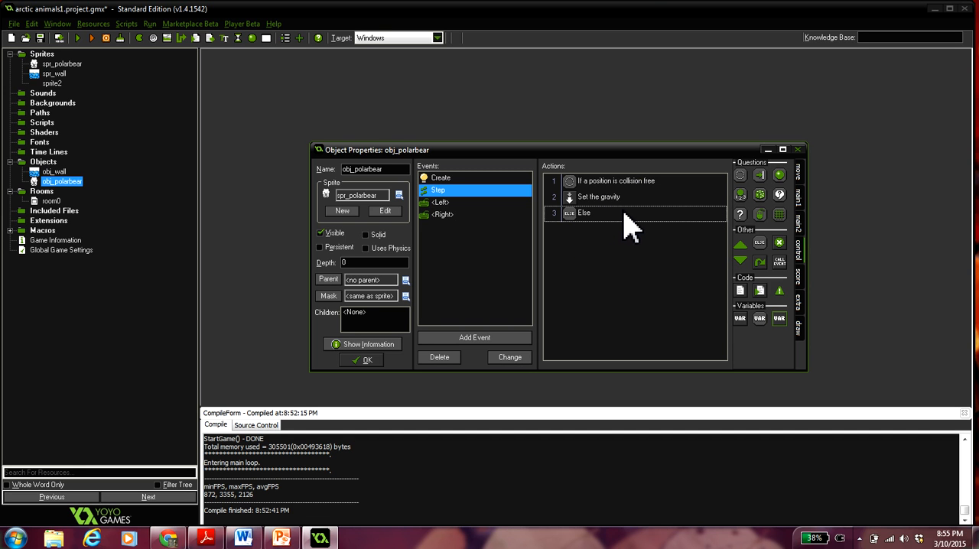
{"action": "left_click", "coordinate": [797, 175]}
{"action": "left_click_drag", "start_coordinate": [781, 197], "coordinate": [623, 262]}
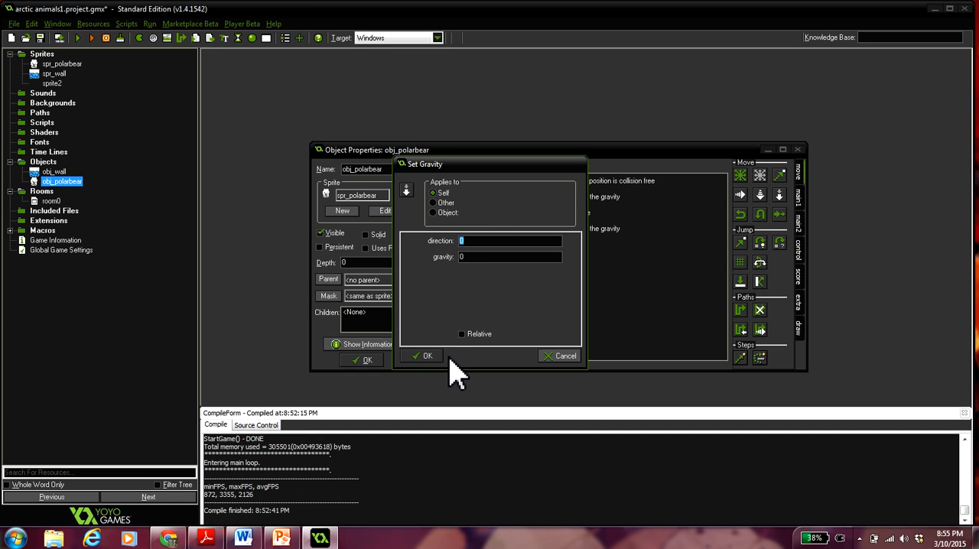
{"action": "left_click", "coordinate": [440, 358]}
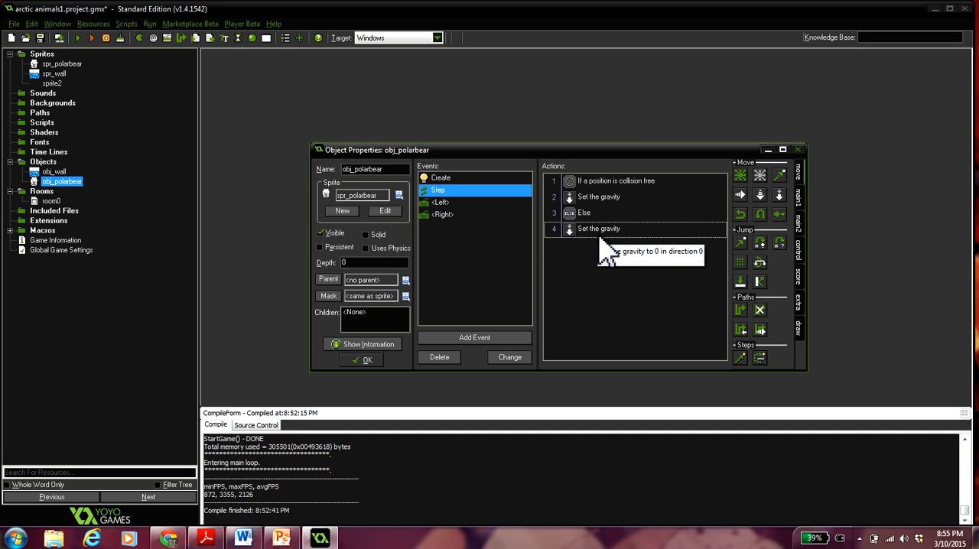
- Confirm the polar bear object's changes, run the game to test the gravity, and close the game window
{"action": "left_click", "coordinate": [370, 360]}
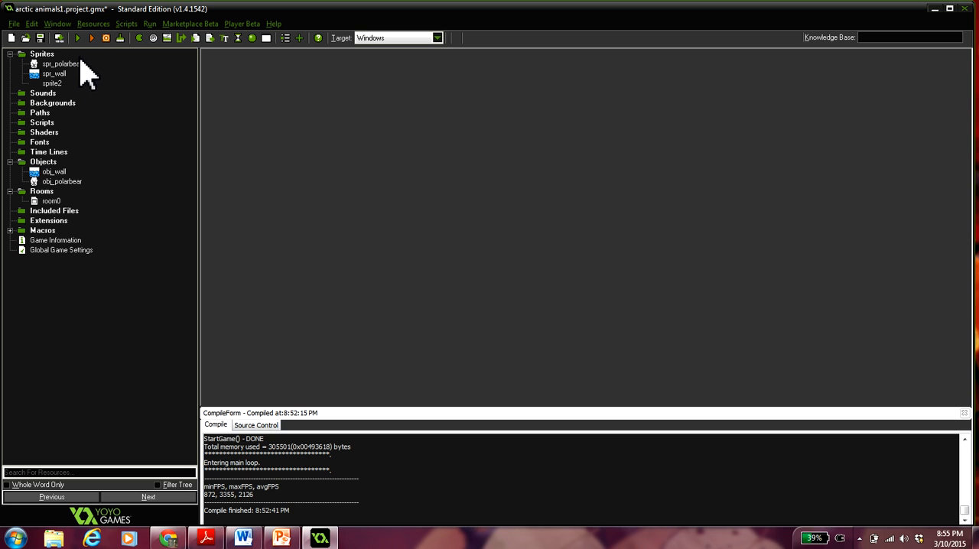
{"action": "left_click", "coordinate": [80, 39]}
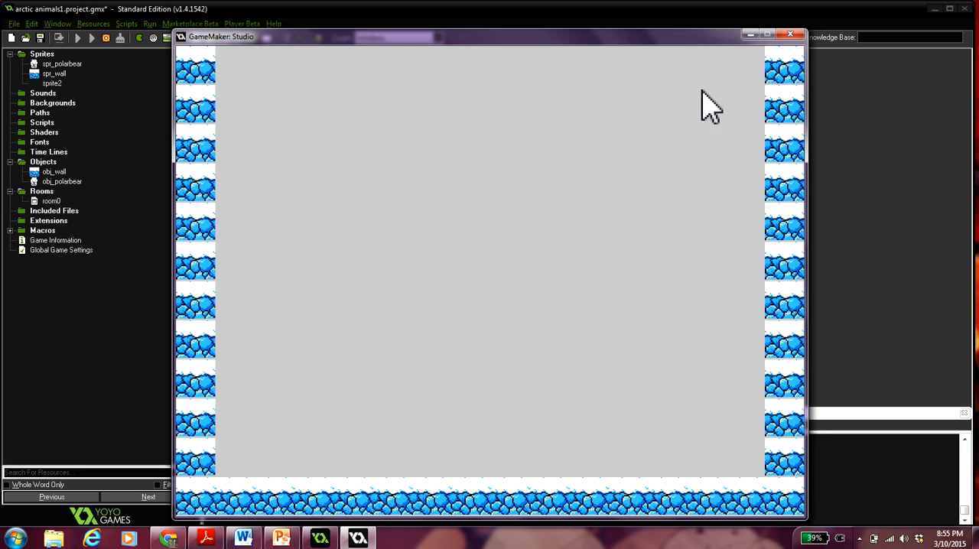
{"action": "left_click", "coordinate": [790, 34]}
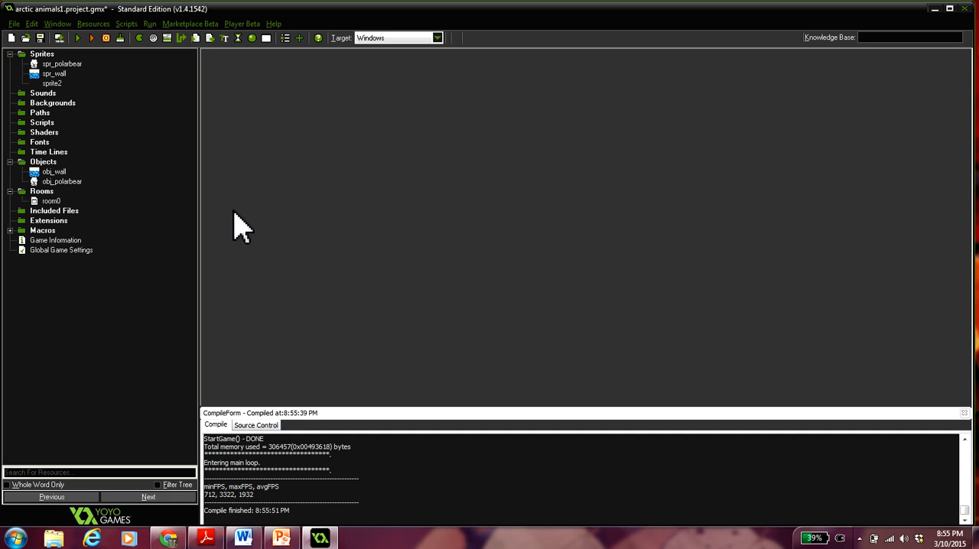
- Add a collision event with obj_wall to obj_polarbear
{"action": "double_click", "coordinate": [80, 183]}
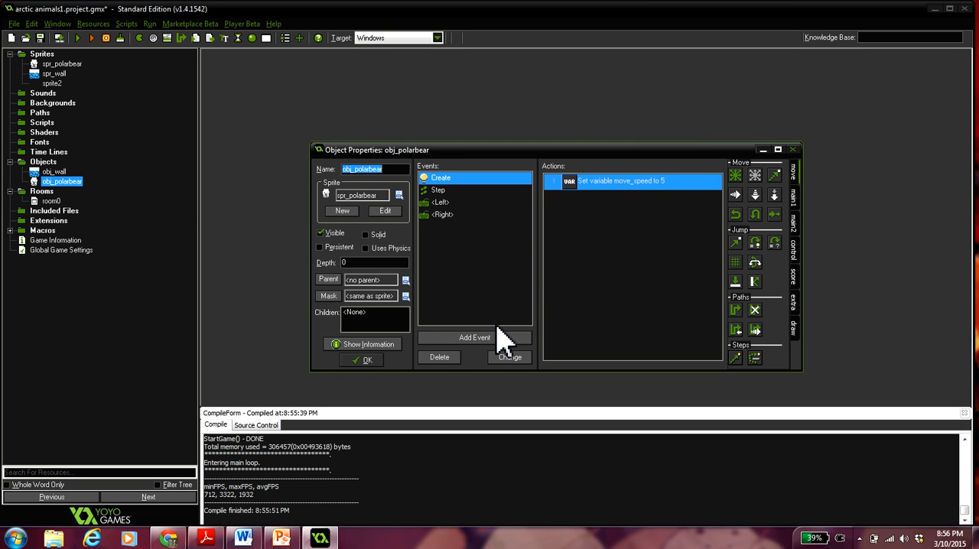
{"action": "left_click", "coordinate": [469, 340]}
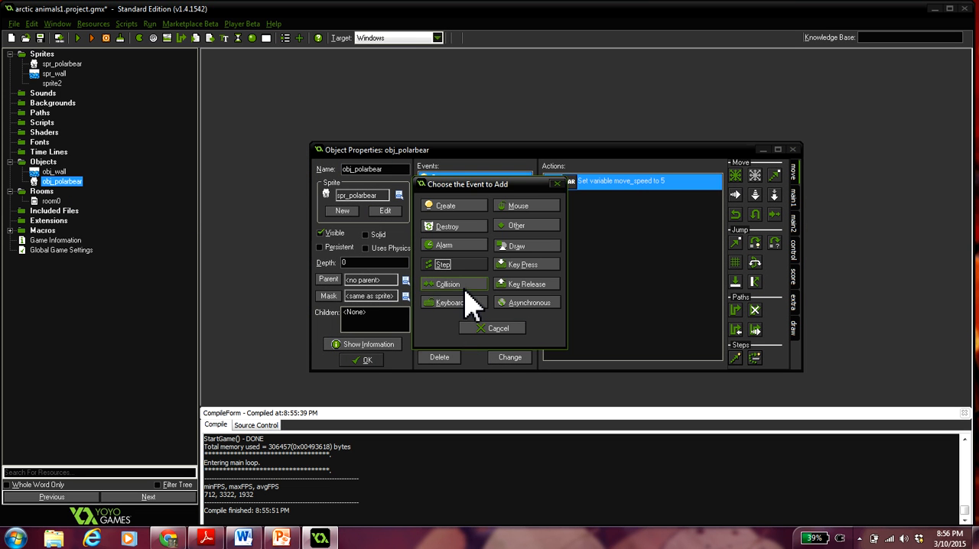
{"action": "left_click", "coordinate": [465, 285]}
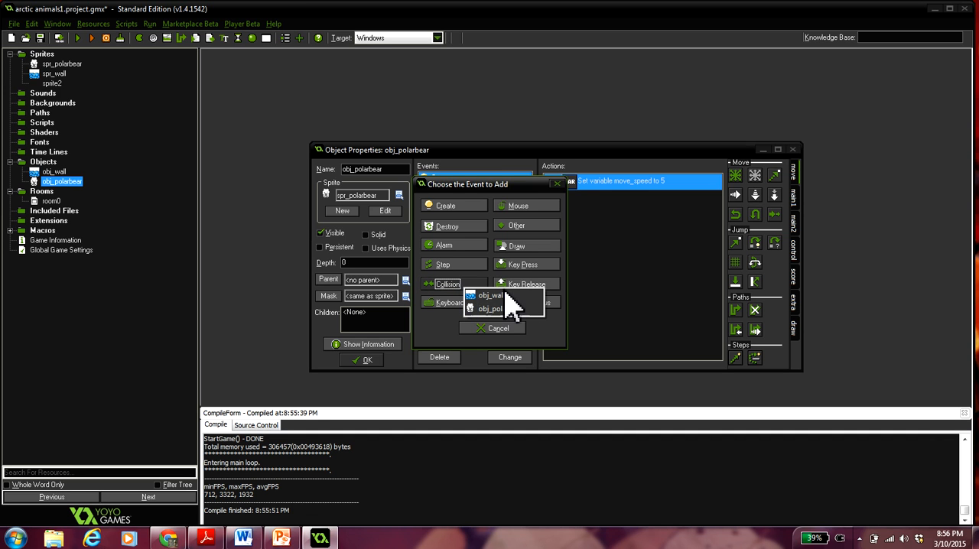
{"action": "left_click", "coordinate": [501, 301]}
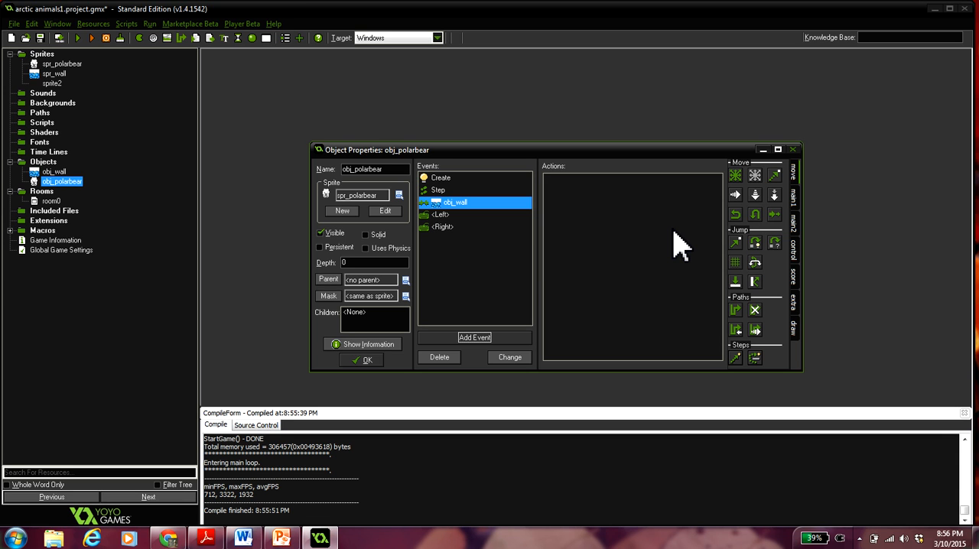
- Add a Move to Contact action to the wall collision with direction set to "direction" and maximum 12, against solid objects
{"action": "left_click", "coordinate": [795, 182]}
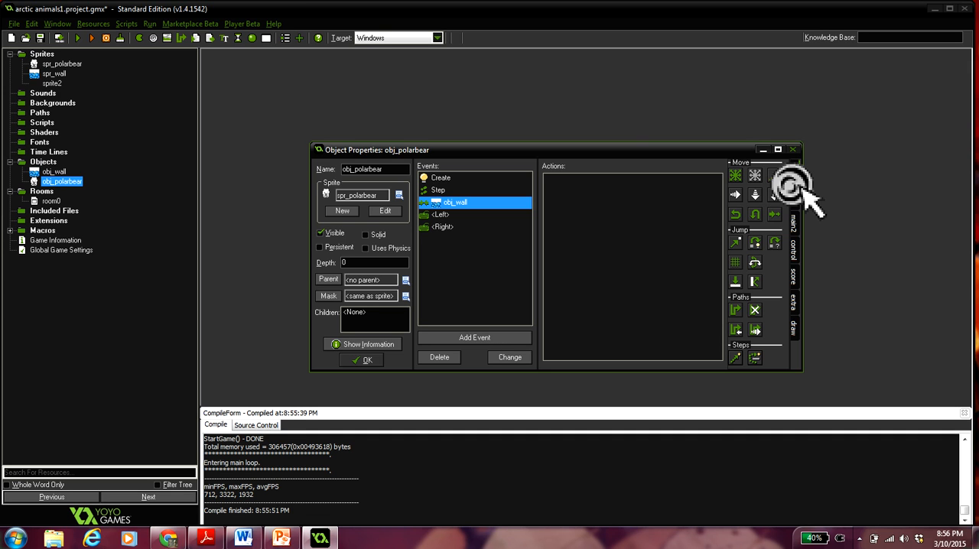
{"action": "left_click_drag", "start_coordinate": [734, 281], "coordinate": [608, 224]}
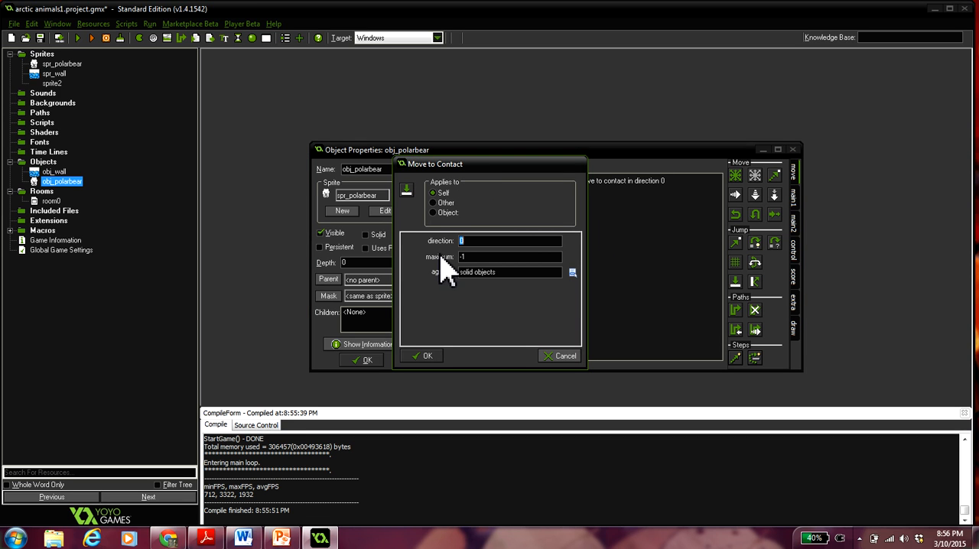
{"action": "type", "text": "direction"}
{"action": "left_click", "coordinate": [427, 356]}
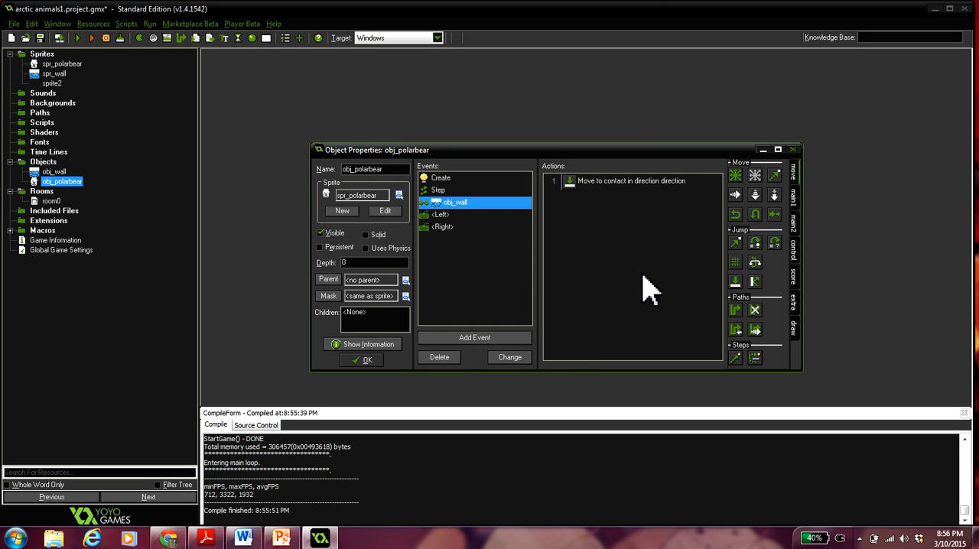
- Add a Speed Vertical action with vertical speed 0 to the wall collision event and confirm the object's changes
{"action": "left_click_drag", "start_coordinate": [757, 196], "coordinate": [620, 247]}
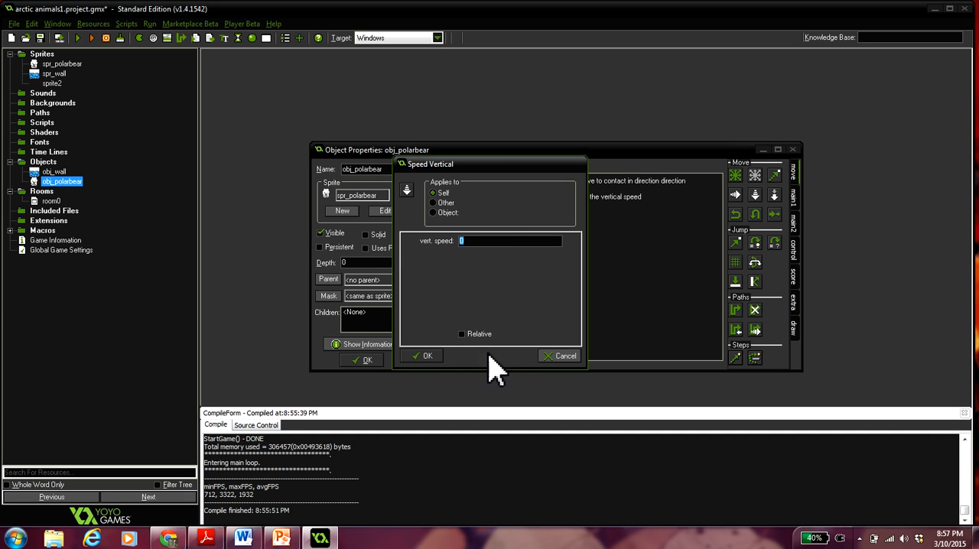
{"action": "left_click", "coordinate": [422, 357]}
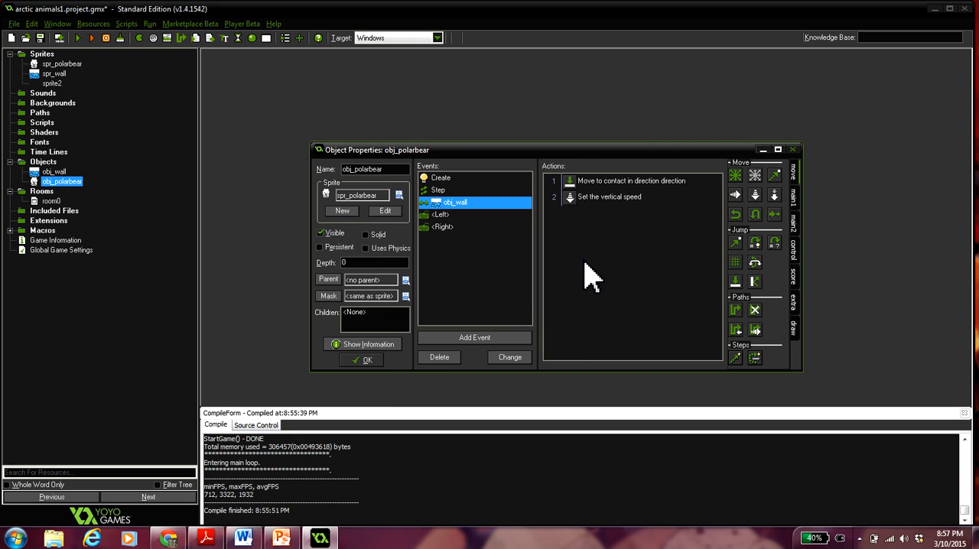
{"action": "left_click", "coordinate": [366, 361]}
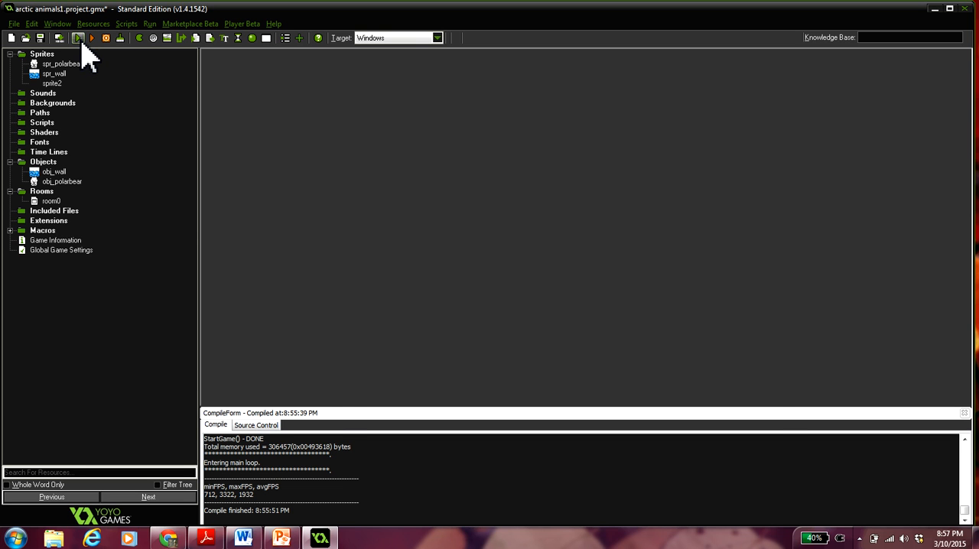
- Run the game, test the polar bear's landing and its left and right movement, and close the game window
{"action": "left_click", "coordinate": [81, 43]}
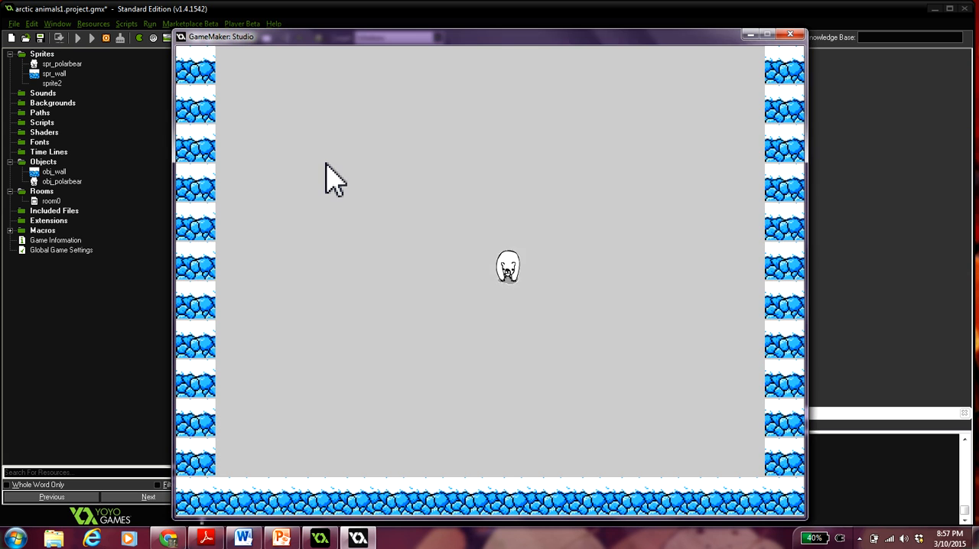
{"action": "key", "text": "Left"}
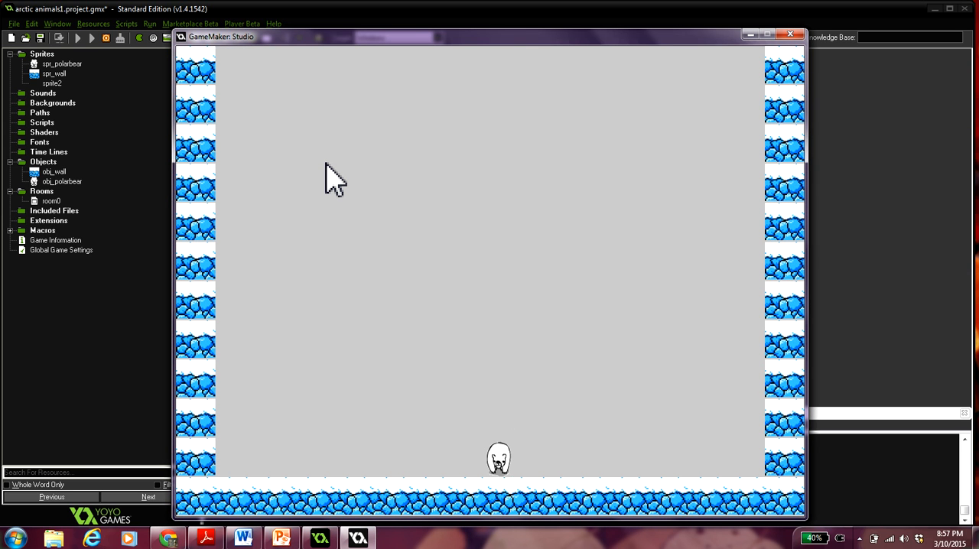
{"action": "key", "text": "Right"}
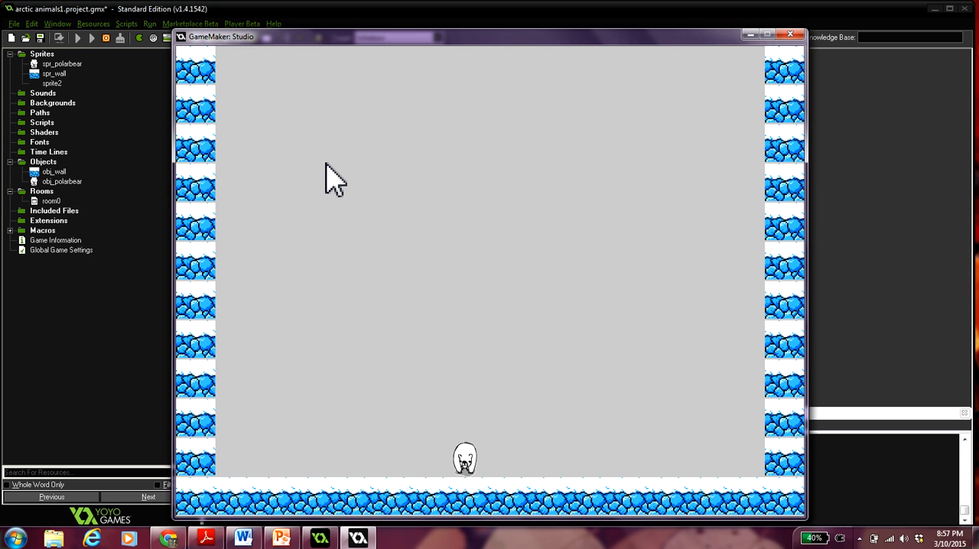
{"action": "key", "text": "Left"}
{"action": "key", "text": "Left"}
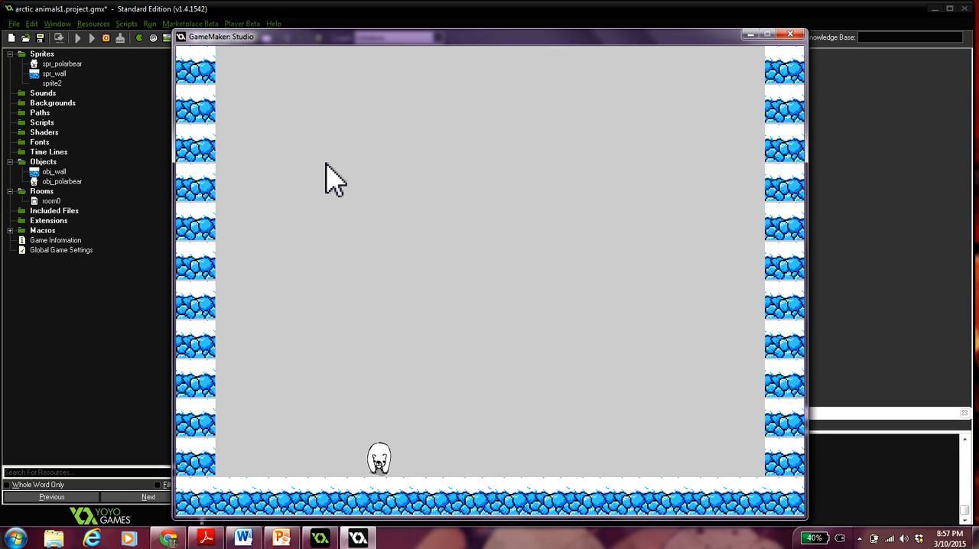
{"action": "key", "text": "Right"}
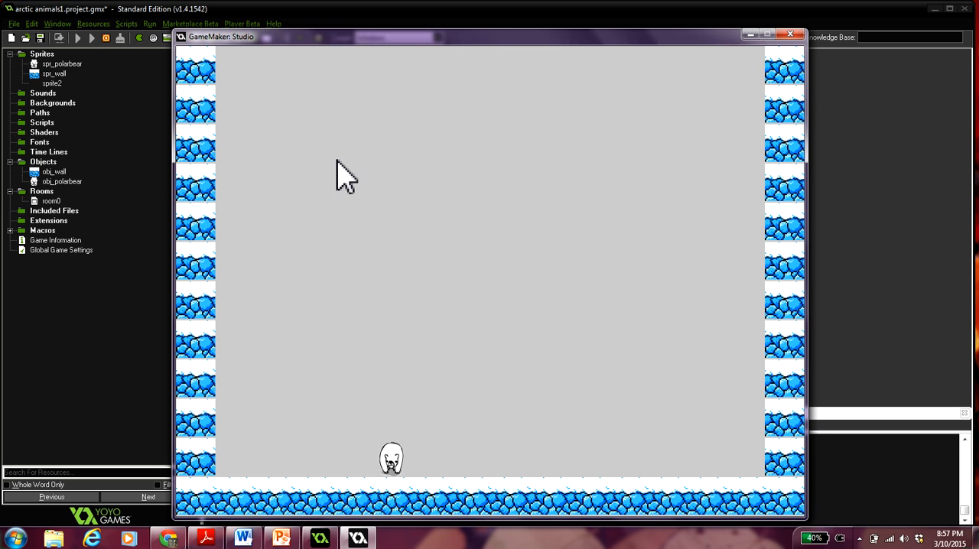
{"action": "left_click", "coordinate": [794, 38]}
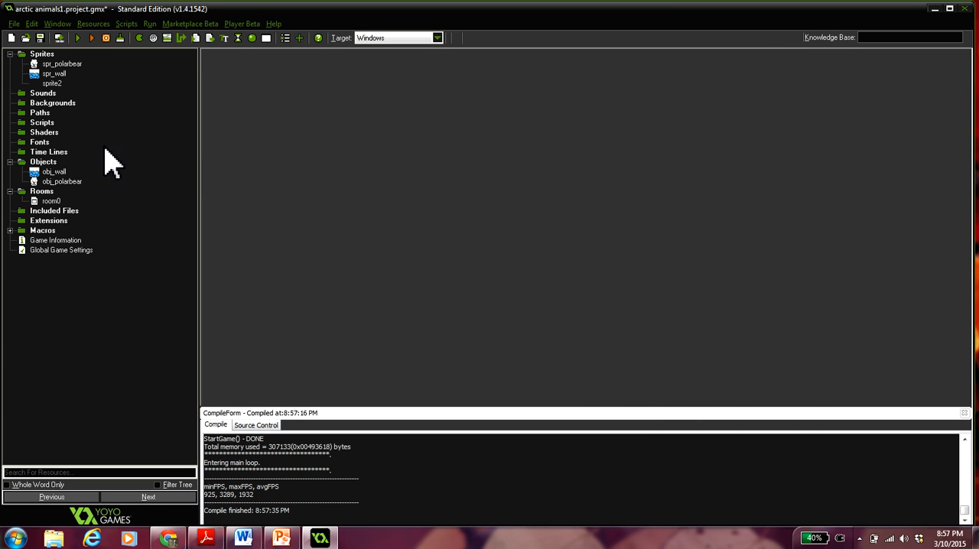
- Add a keyboard event for the Up arrow to obj_polarbear
{"action": "double_click", "coordinate": [66, 183]}
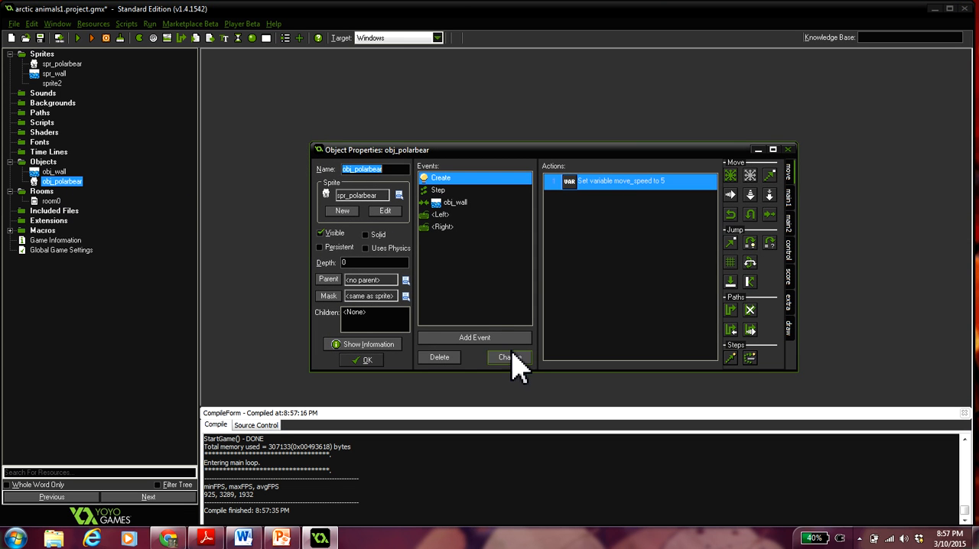
{"action": "left_click", "coordinate": [478, 337]}
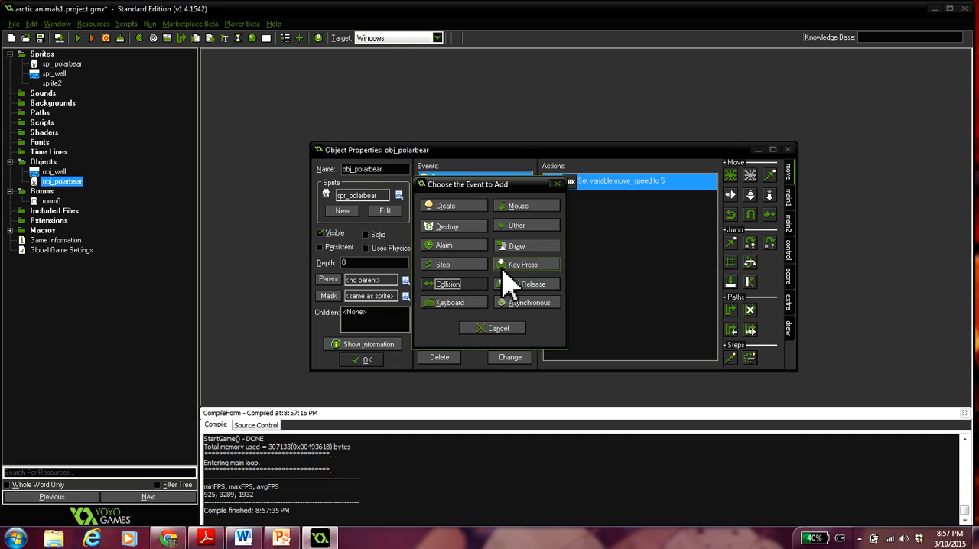
{"action": "left_click", "coordinate": [467, 303]}
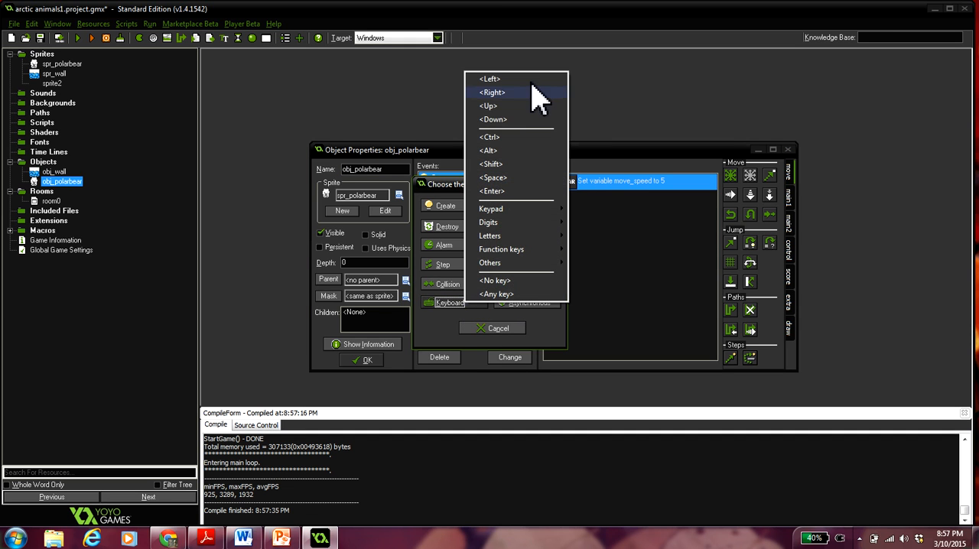
{"action": "left_click", "coordinate": [499, 108]}
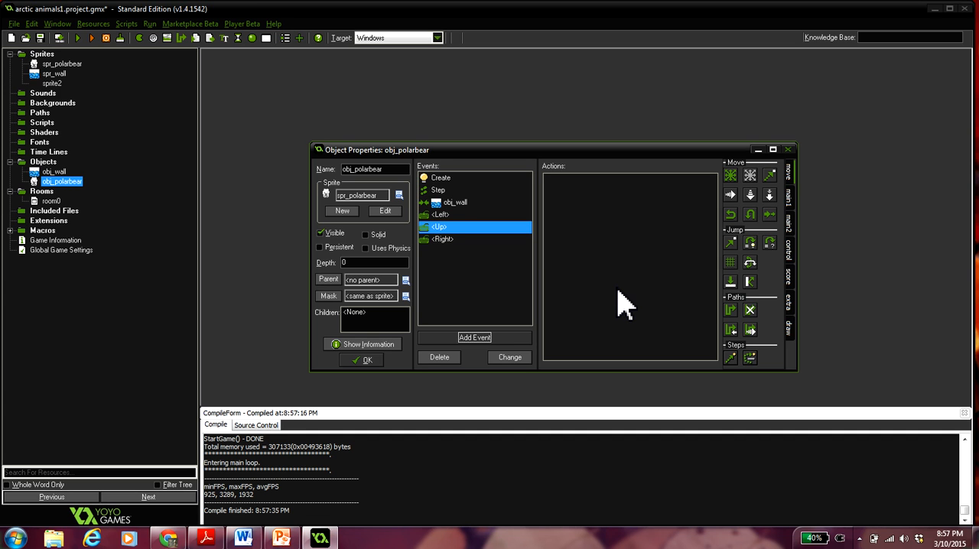
- Add a Check Collision action to the Up event with x 0, y 1 and Relative enabled, checking only solid objects
{"action": "left_click", "coordinate": [790, 255]}
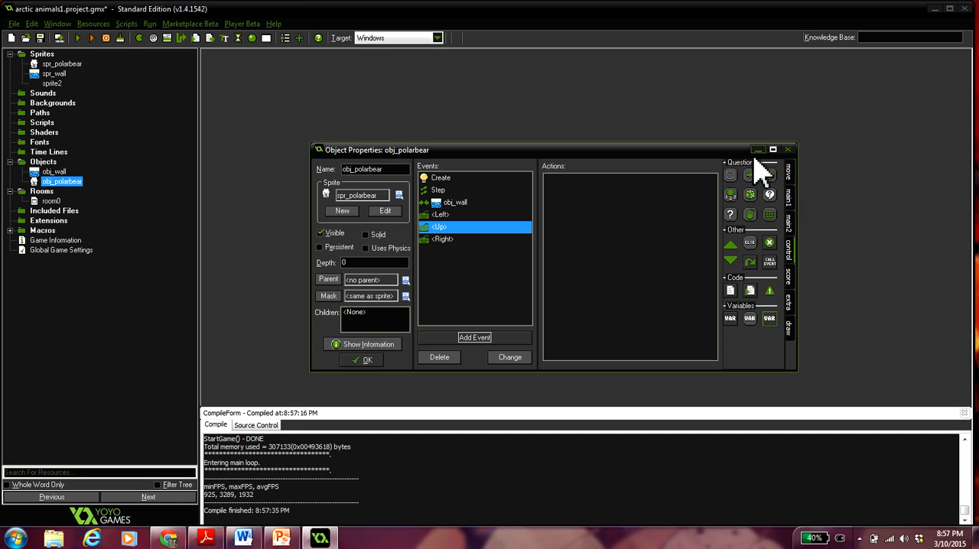
{"action": "left_click_drag", "start_coordinate": [754, 183], "coordinate": [638, 230]}
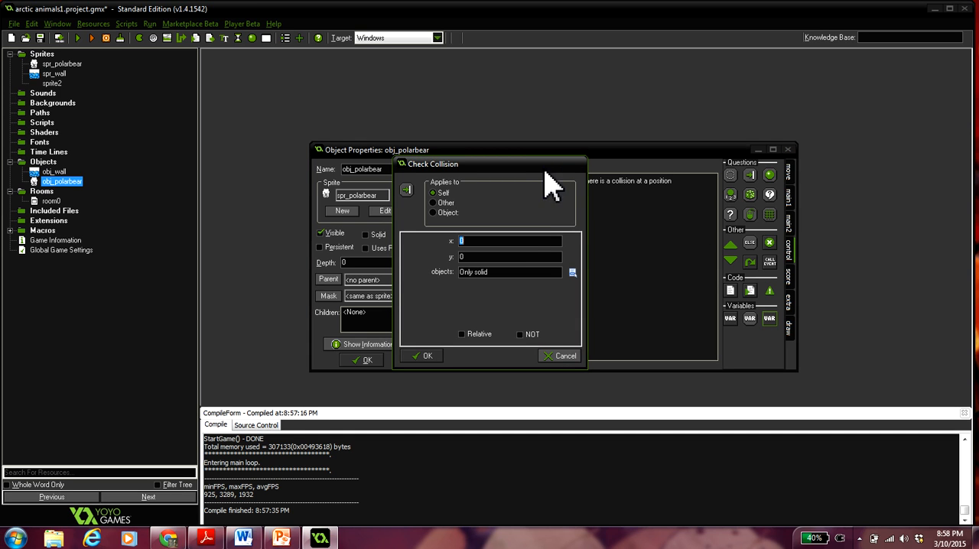
{"action": "left_click", "coordinate": [477, 271]}
{"action": "left_click", "coordinate": [469, 258]}
{"action": "left_click_drag", "start_coordinate": [470, 258], "coordinate": [461, 257]}
{"action": "type", "text": "1"}
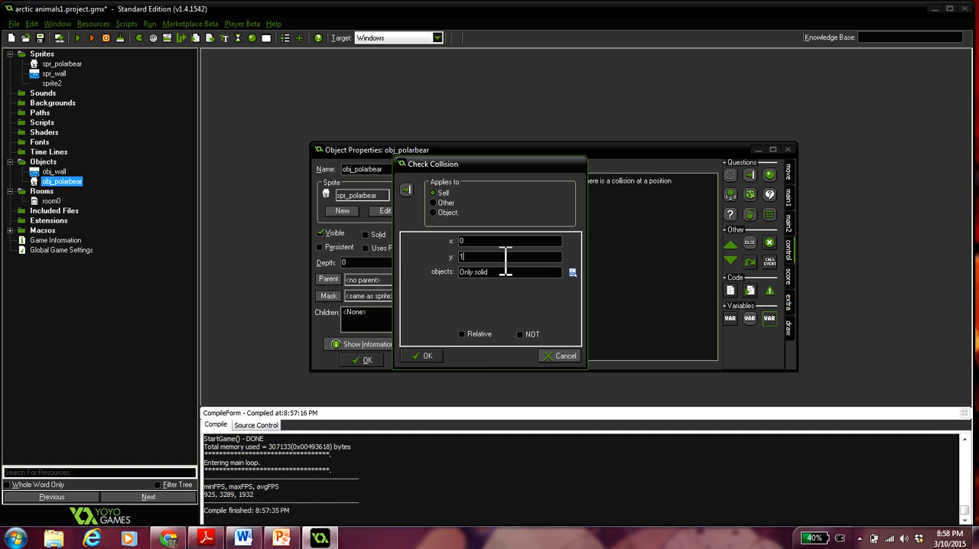
{"action": "left_click", "coordinate": [467, 337]}
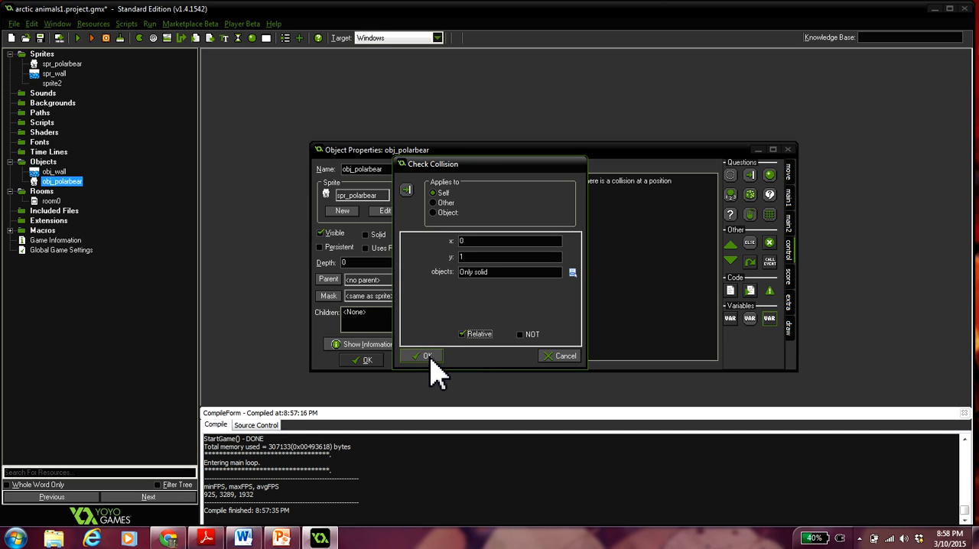
{"action": "left_click", "coordinate": [427, 356]}
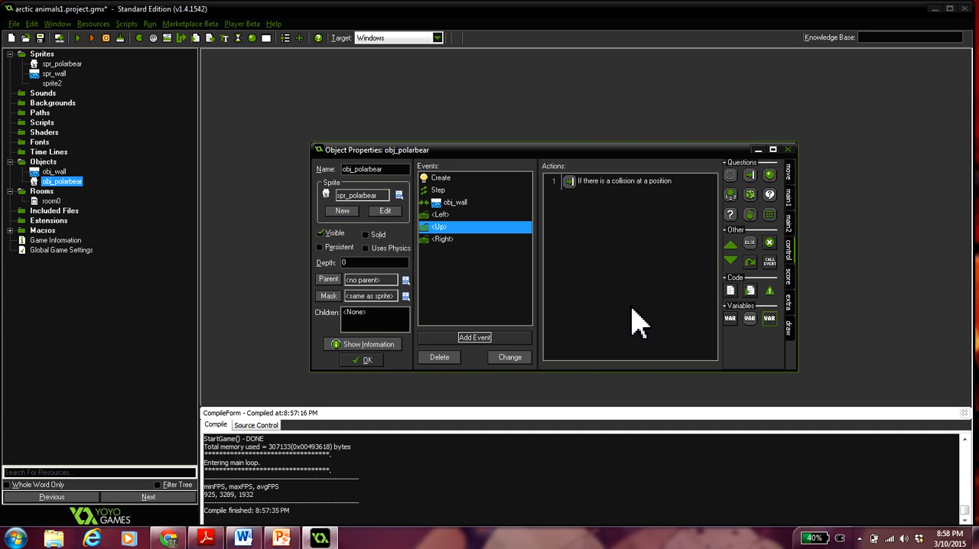
- Add a Speed Vertical action with vertical speed -10 to the polar bear's Up event and confirm the object's changes
{"action": "left_click", "coordinate": [788, 173]}
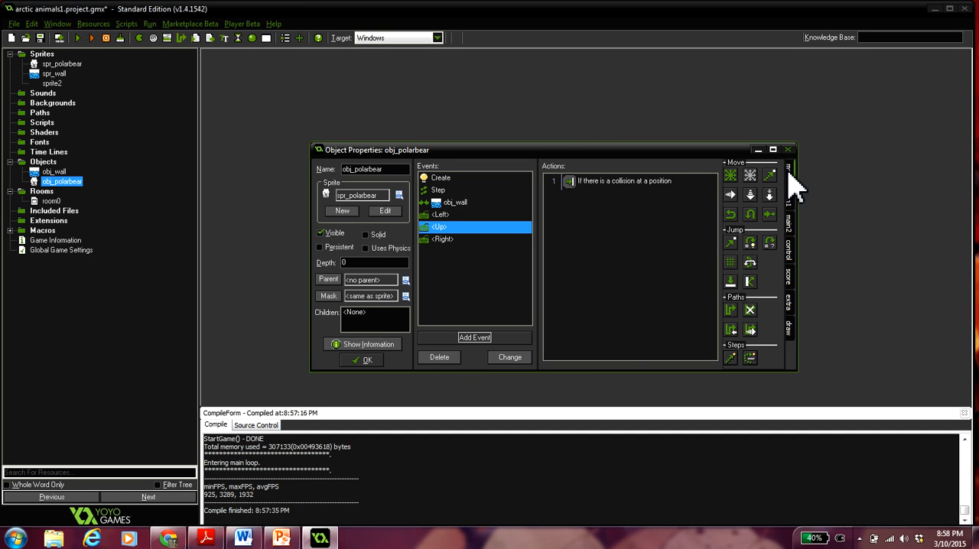
{"action": "left_click_drag", "start_coordinate": [719, 216], "coordinate": [630, 222]}
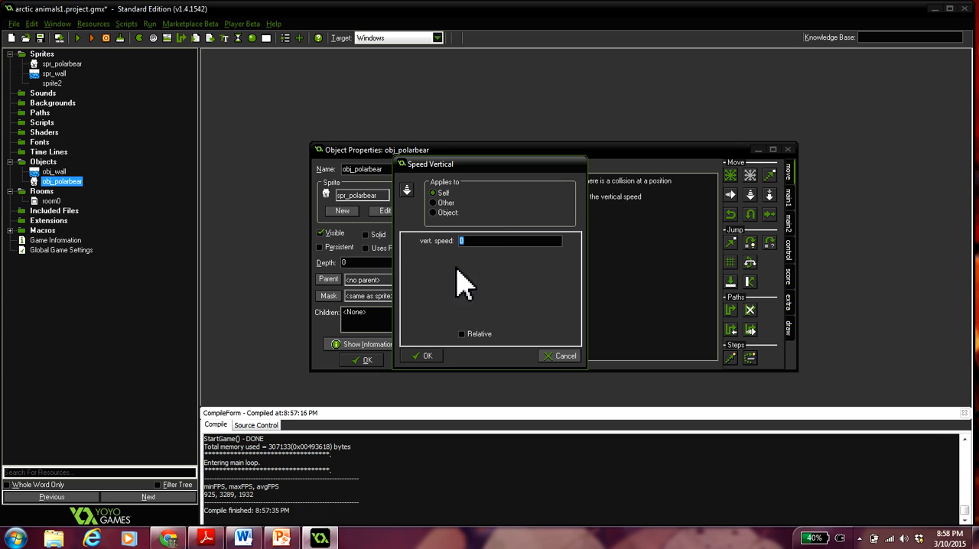
{"action": "type", "text": "-10"}
{"action": "left_click", "coordinate": [428, 357]}
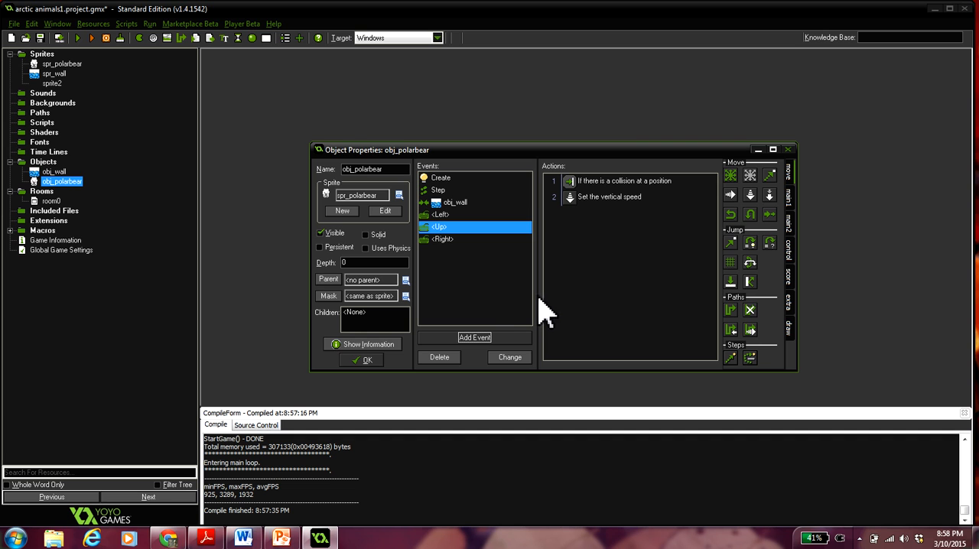
{"action": "left_click", "coordinate": [365, 360]}
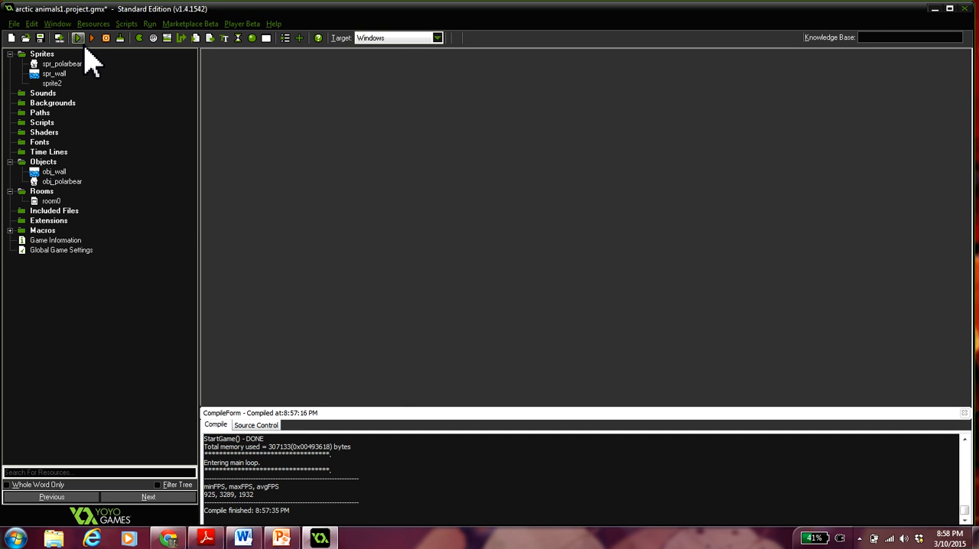
- Run the game, test the polar bear's jumping combined with left and right movement, and close the game window
{"action": "left_click", "coordinate": [79, 38]}
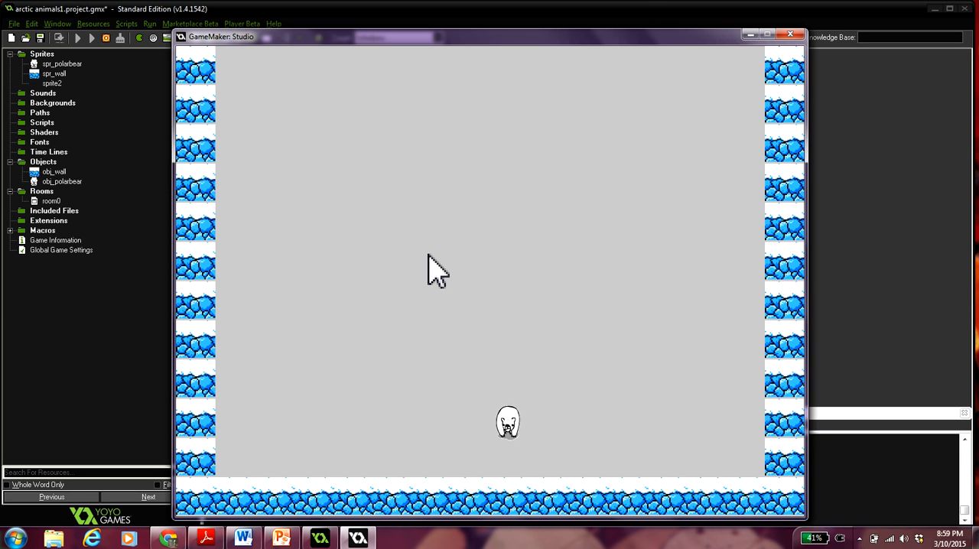
{"action": "key", "text": "Left"}
{"action": "key", "text": "Up"}
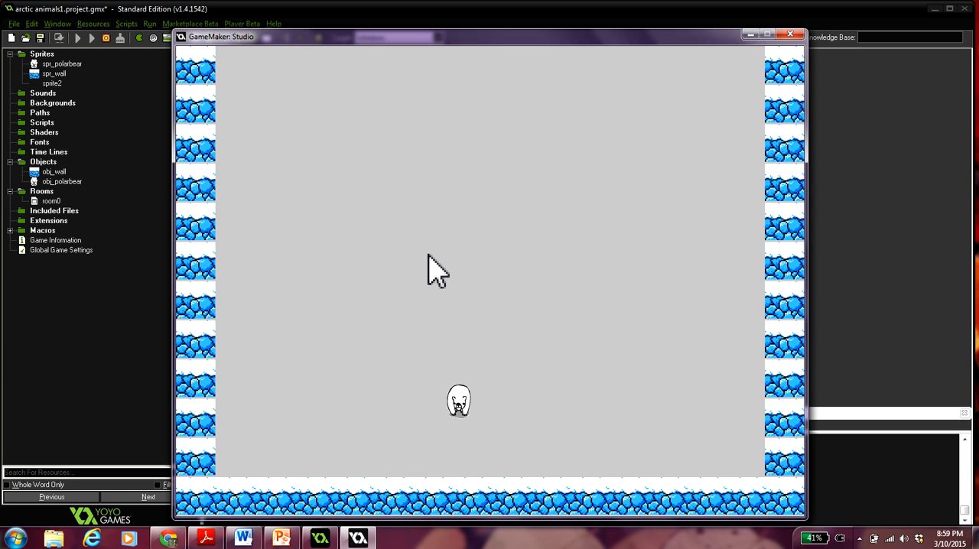
{"action": "key", "text": "Left"}
{"action": "key", "text": "Right"}
{"action": "key", "text": "Up"}
{"action": "key", "text": "Right"}
{"action": "key", "text": "Up"}
{"action": "key", "text": "Left"}
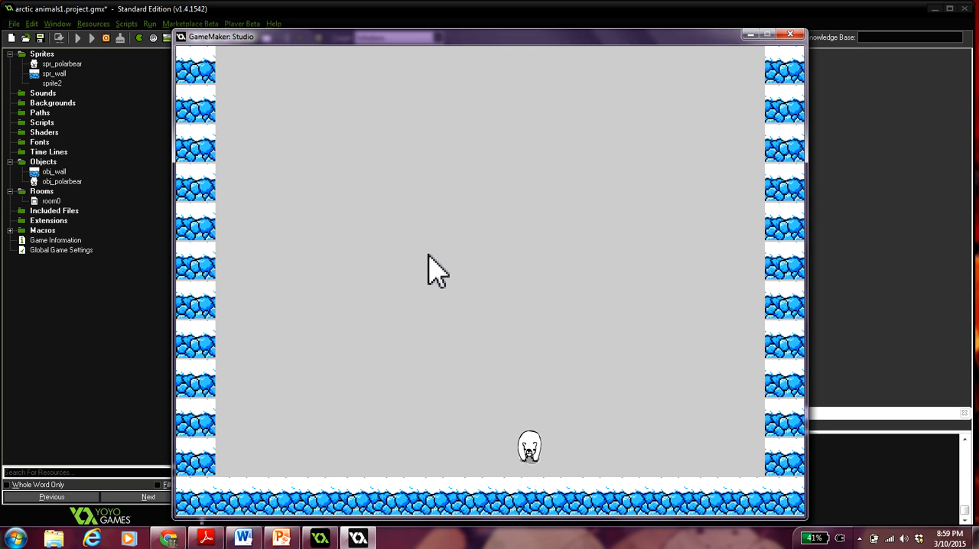
{"action": "left_click", "coordinate": [790, 34]}
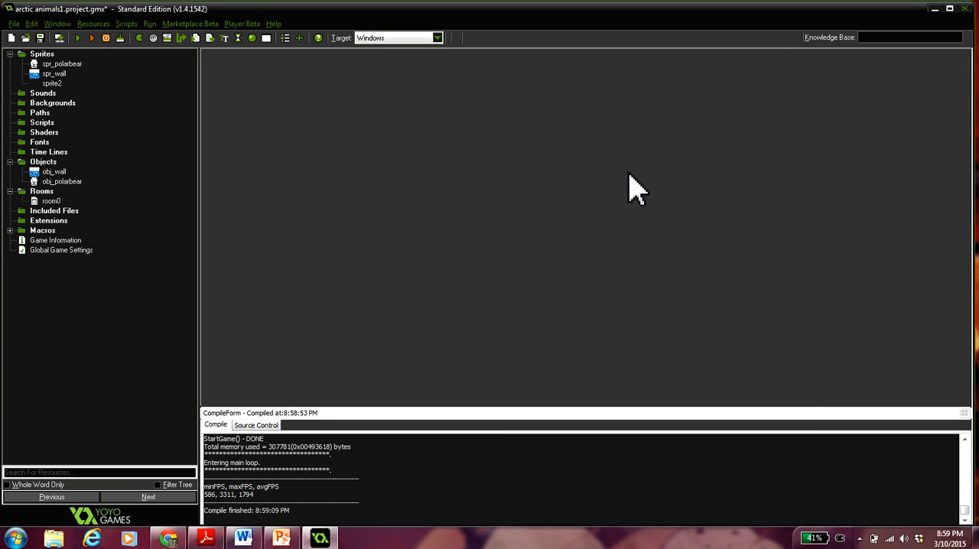